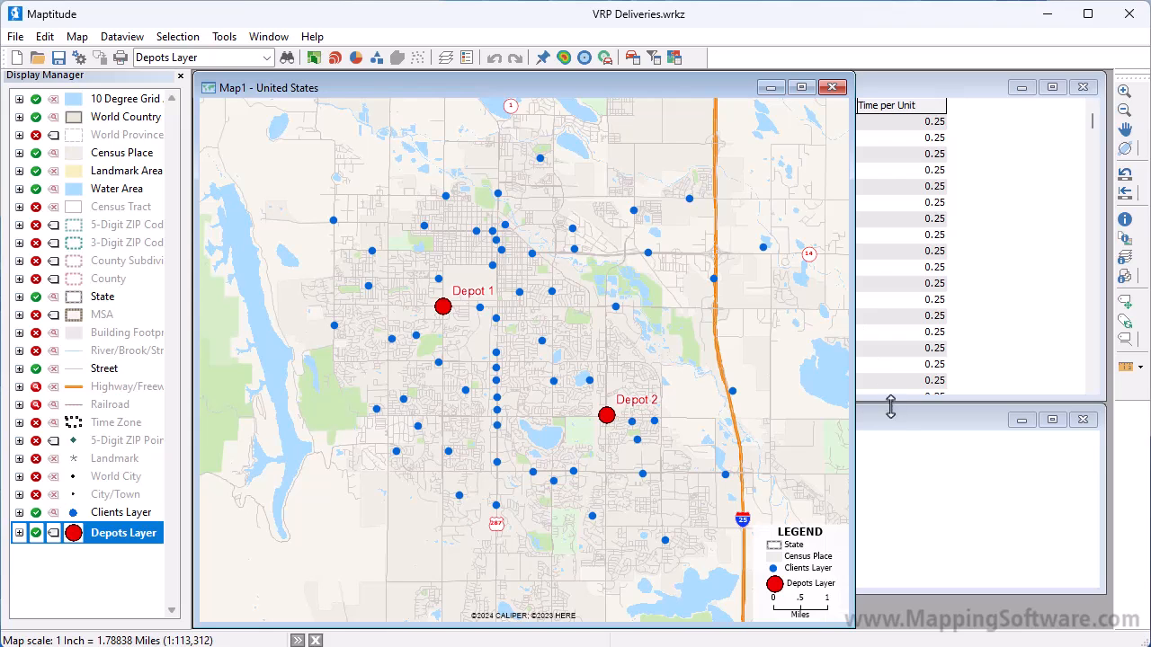
Review the depots and clients tables, including opening and closing times, and return to the map.
left_click(896, 419)
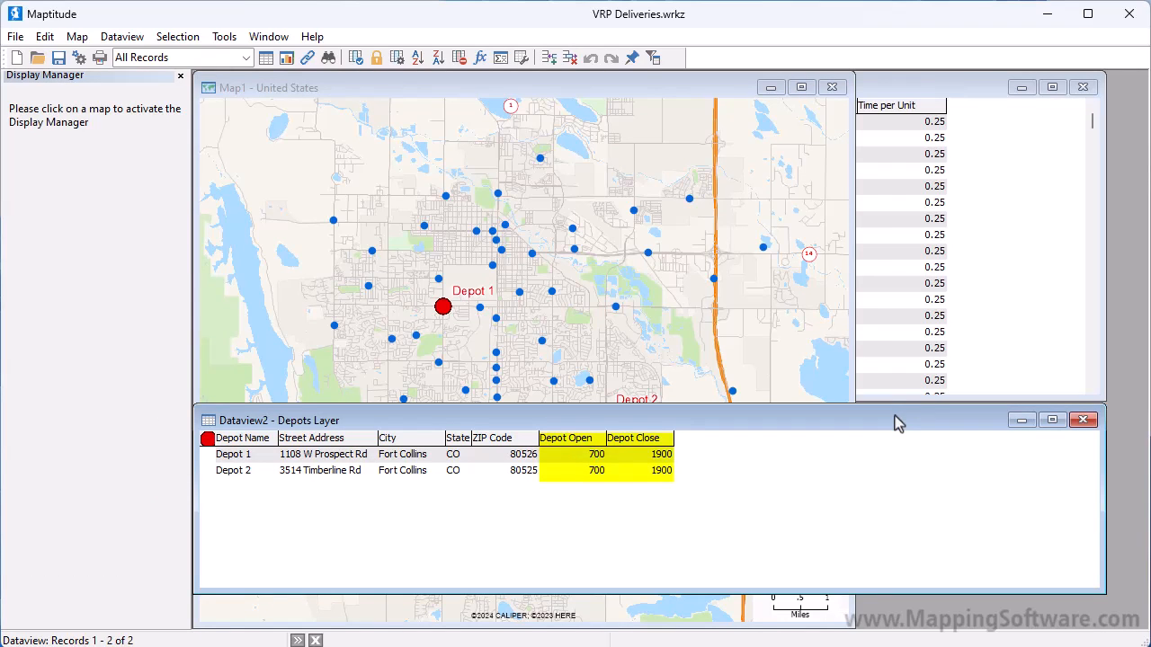
left_click(868, 89)
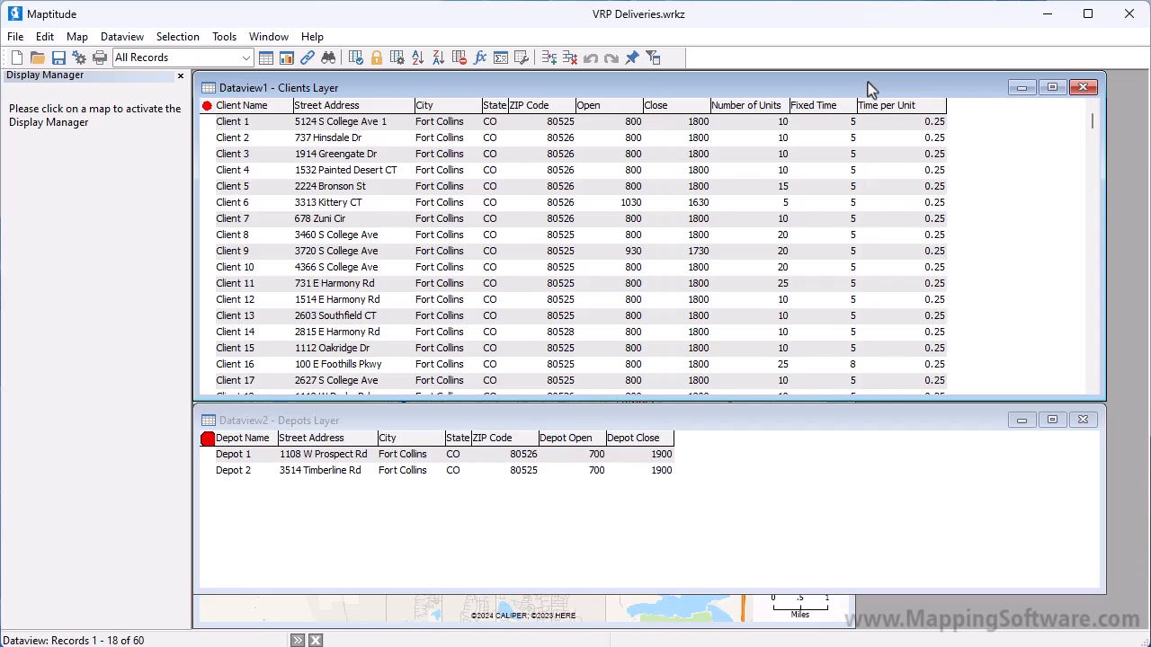
left_click(700, 617)
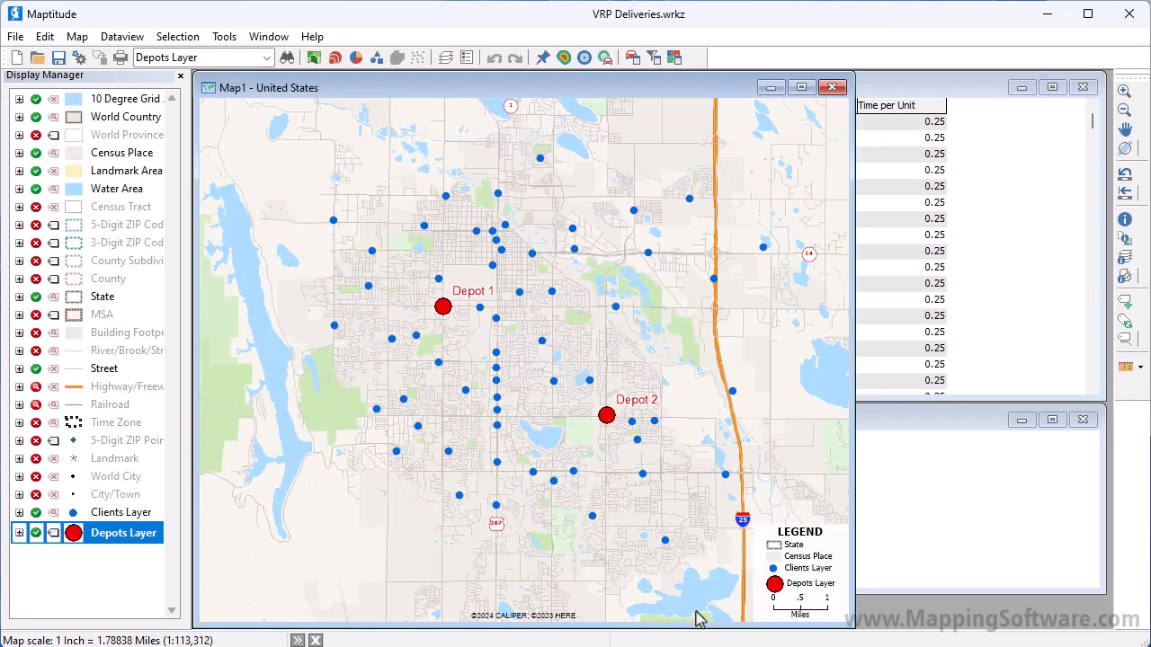
Start the Routing Deliveries & Pickups wizard for new vehicle routes, keeping the Delivery operation mode, and continue to the stop settings.
left_click(236, 36)
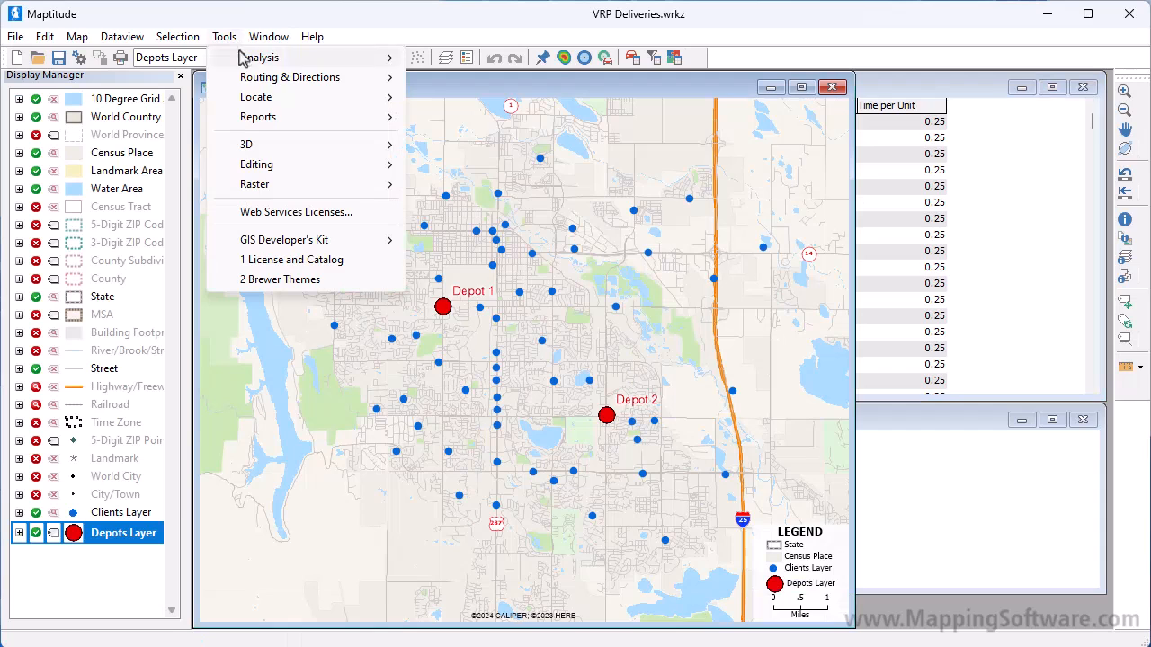
mouse_move(266, 84)
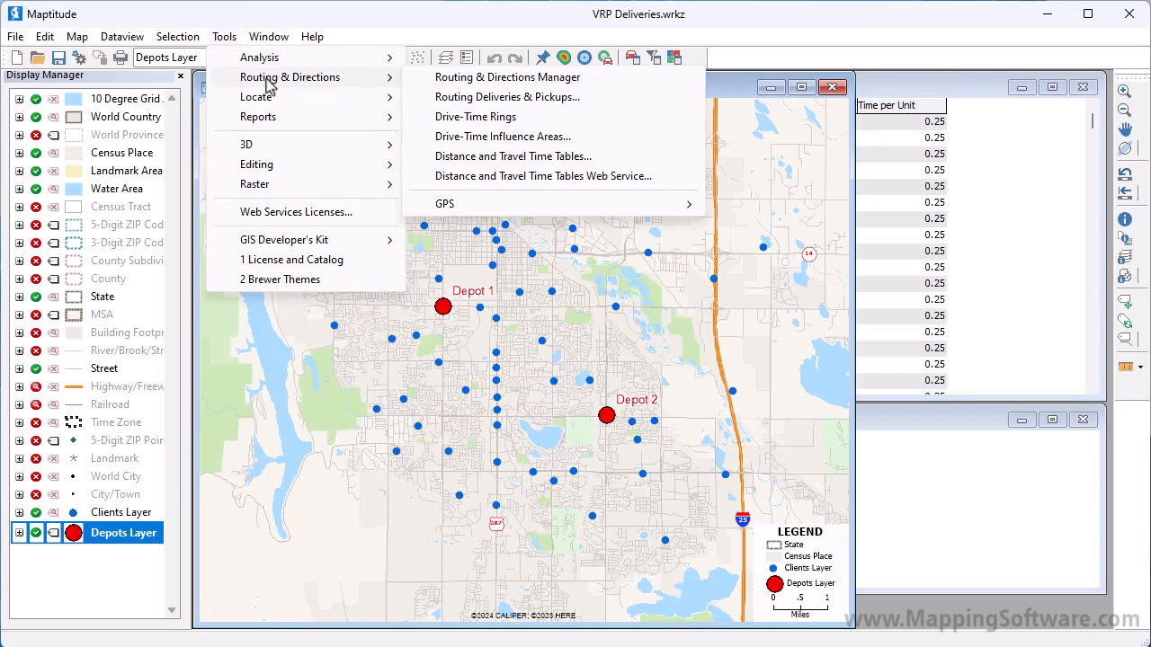
left_click(471, 99)
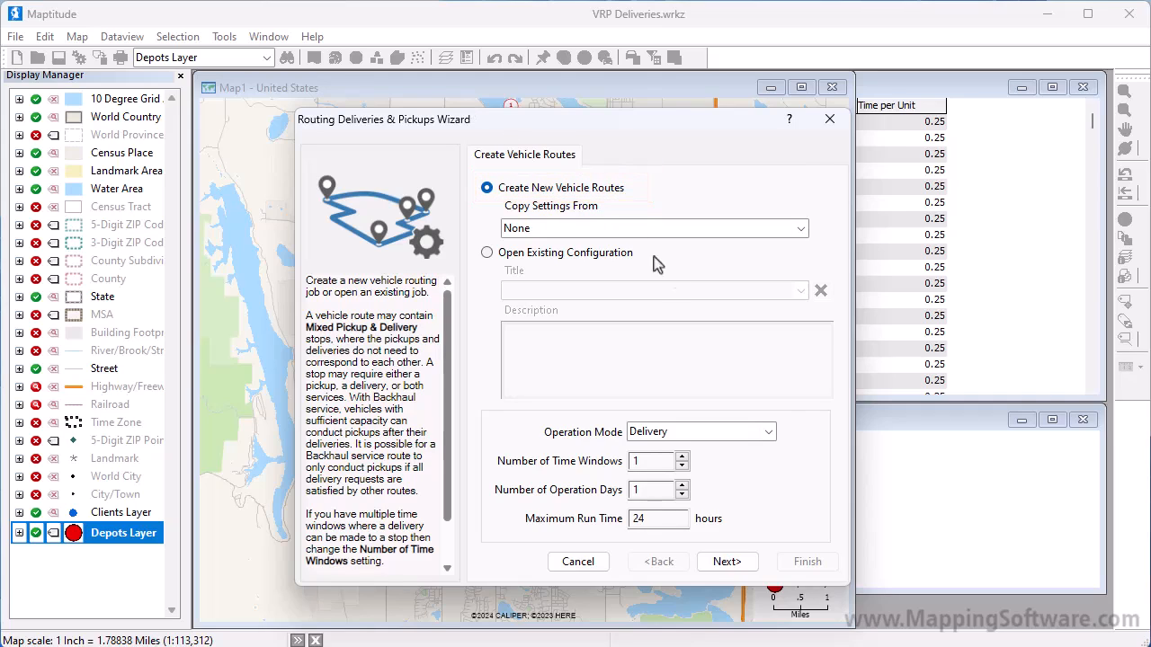
left_click(769, 432)
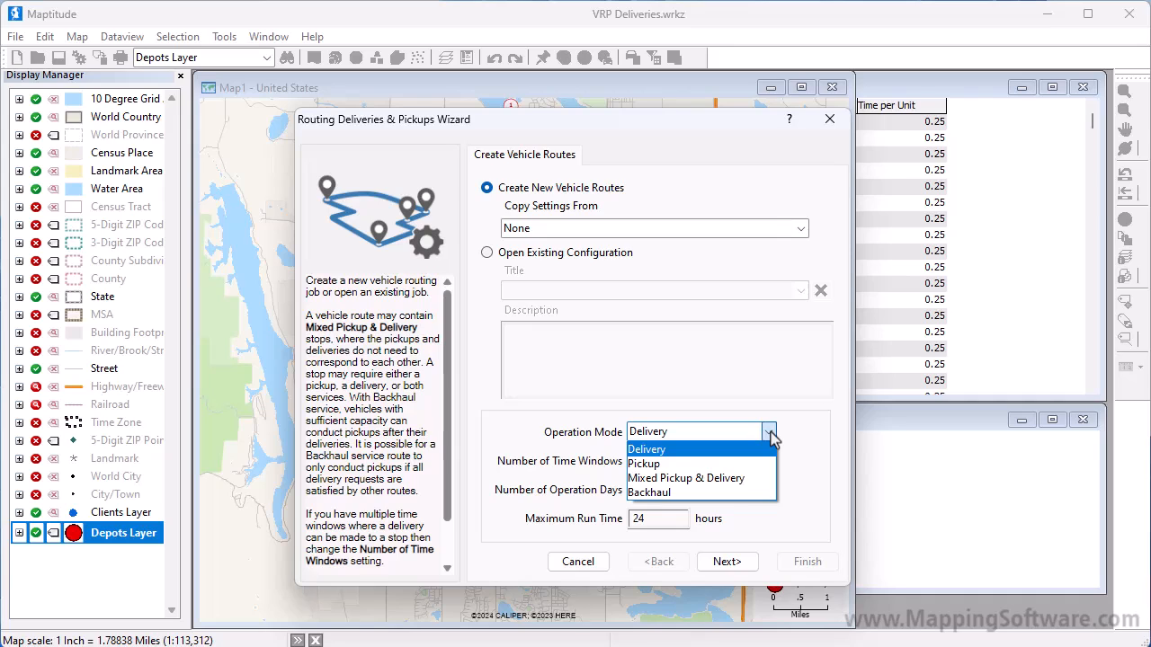
left_click(771, 435)
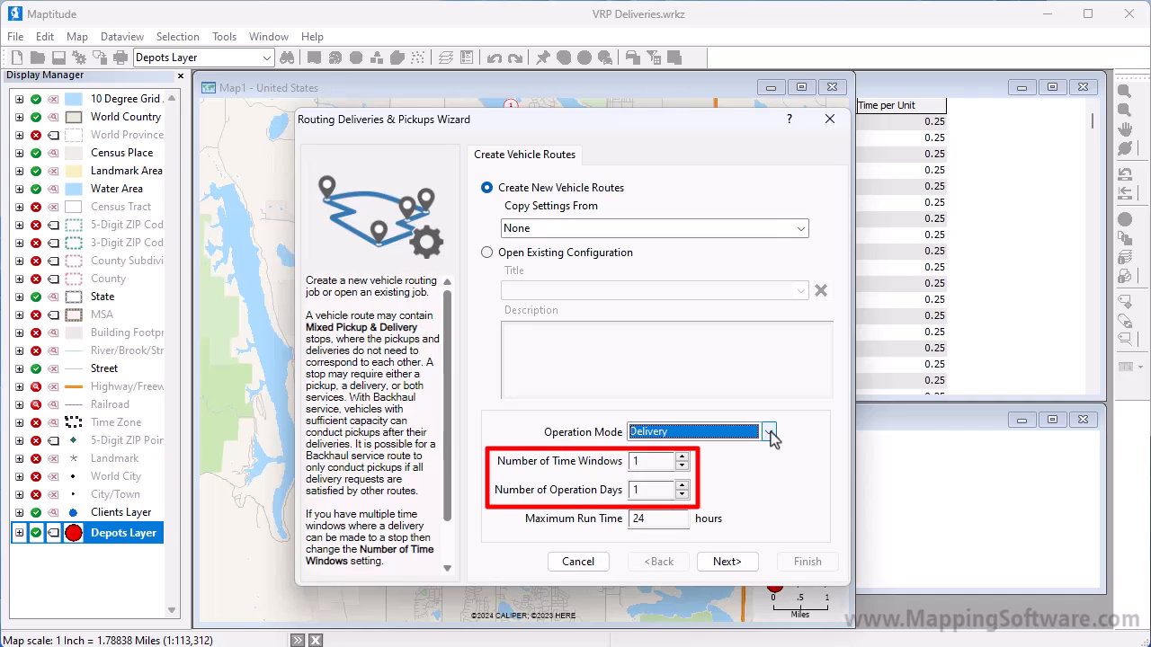
left_click(740, 567)
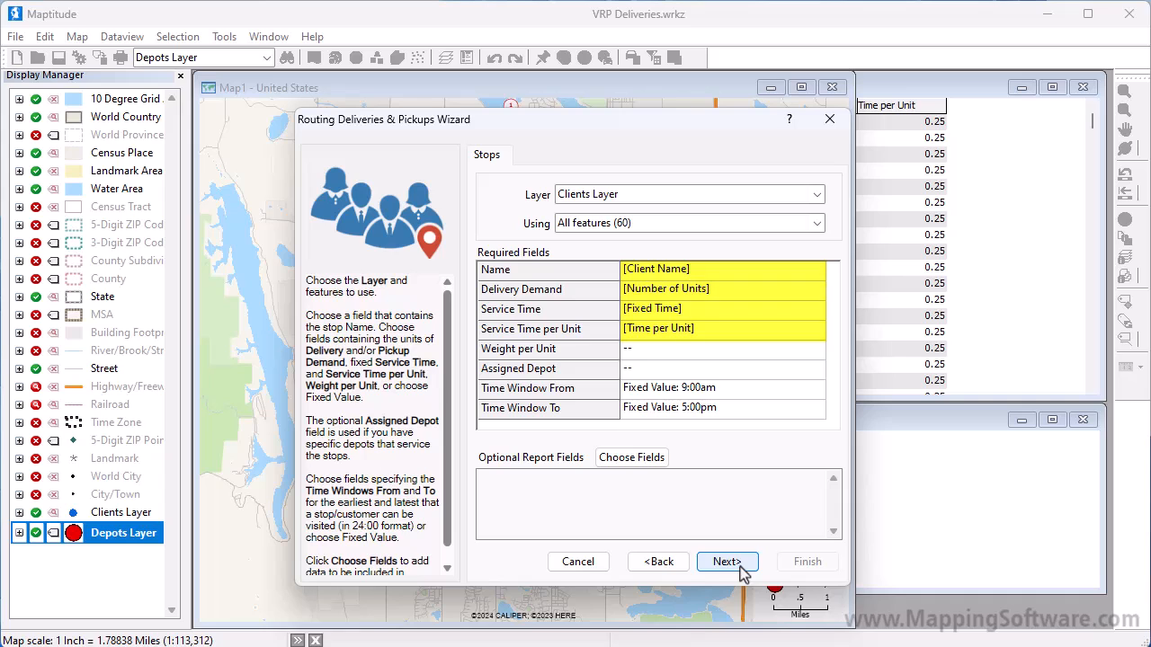
left_click(818, 352)
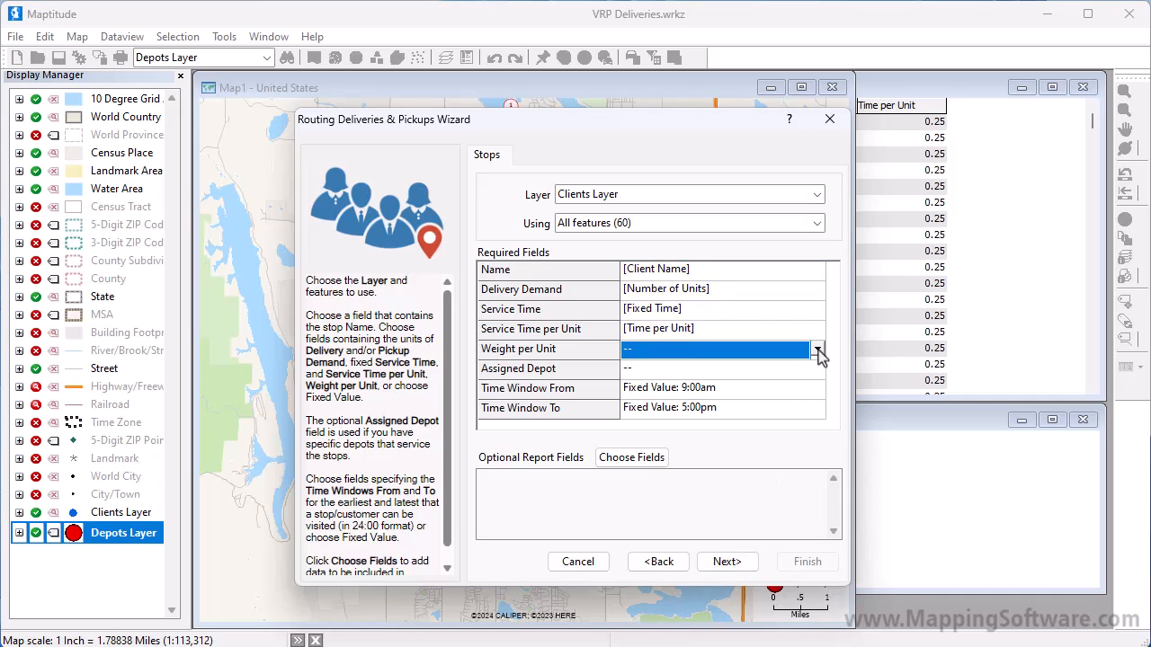
left_click(819, 351)
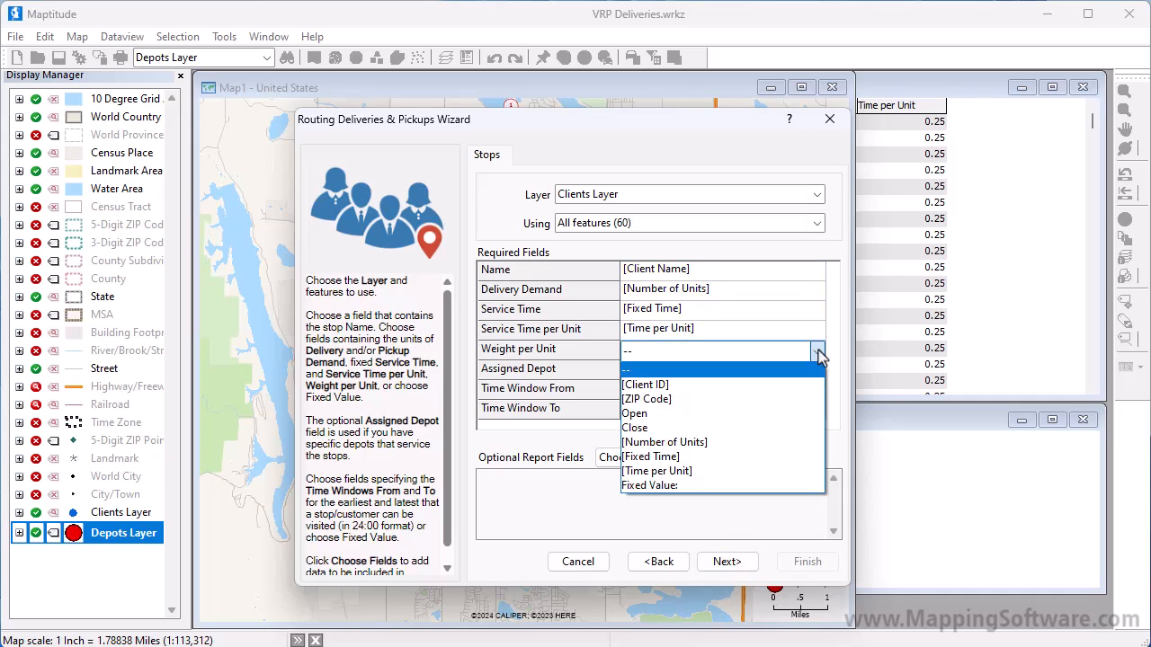
left_click(754, 487)
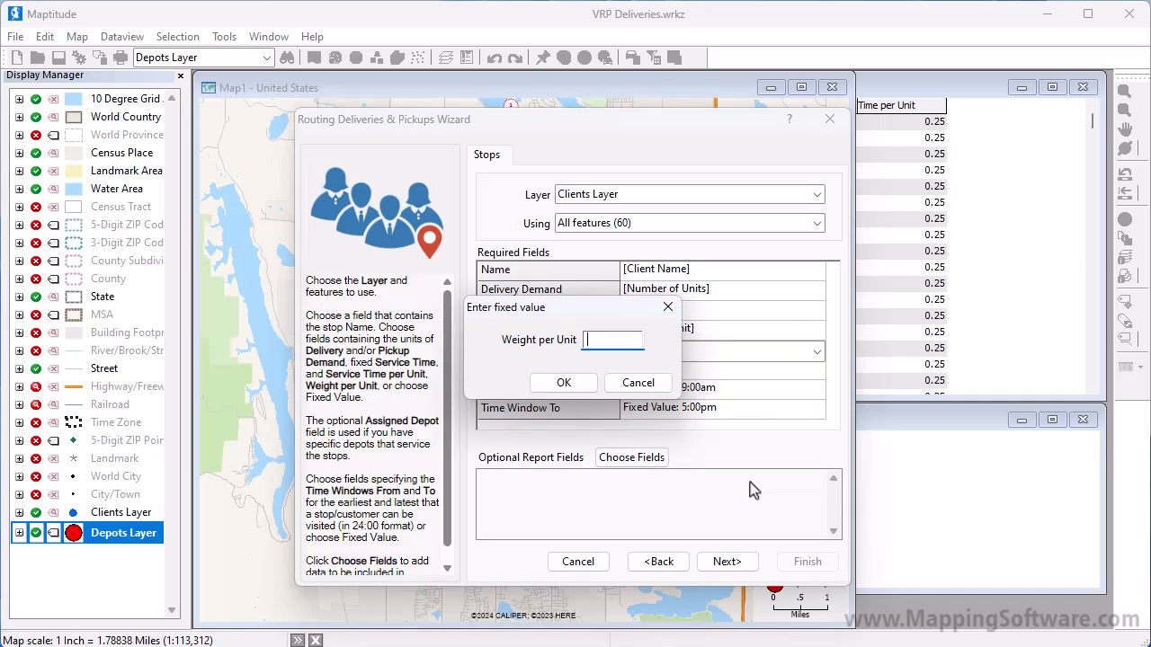
left_click(637, 384)
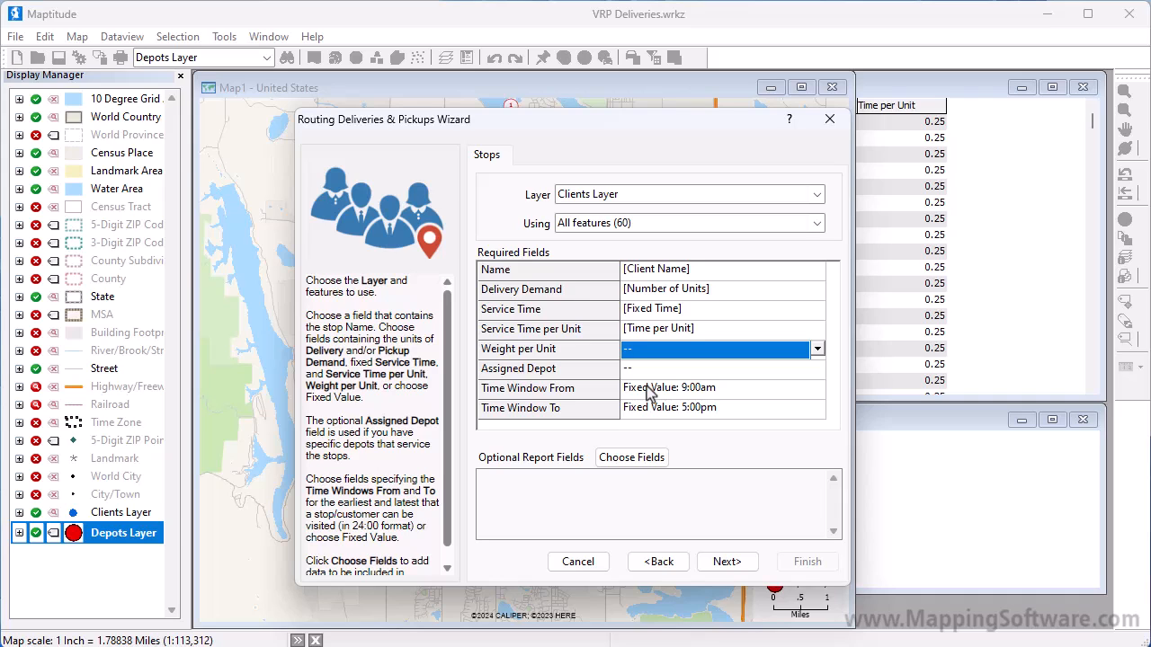
left_click(814, 372)
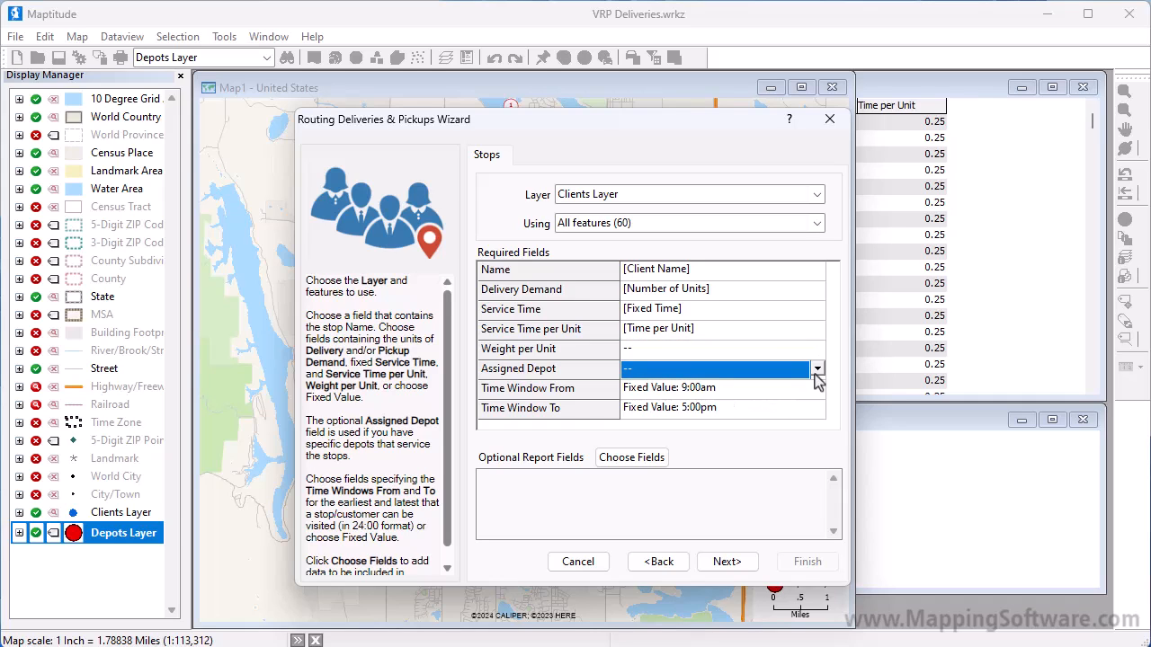
left_click(817, 370)
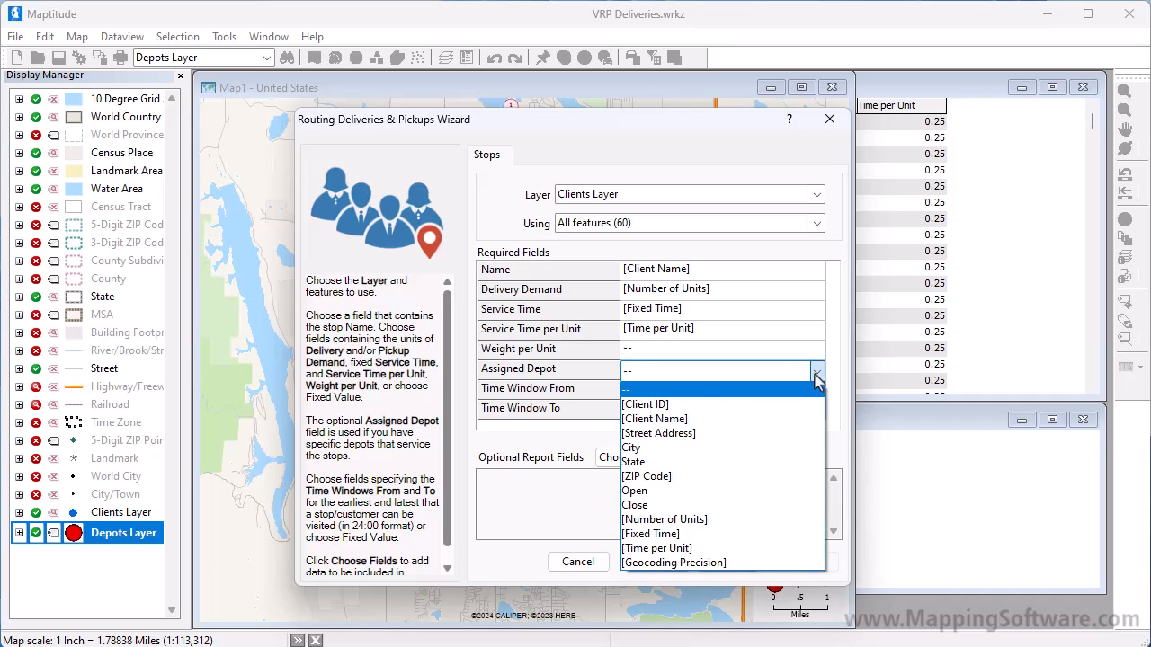
left_click(816, 372)
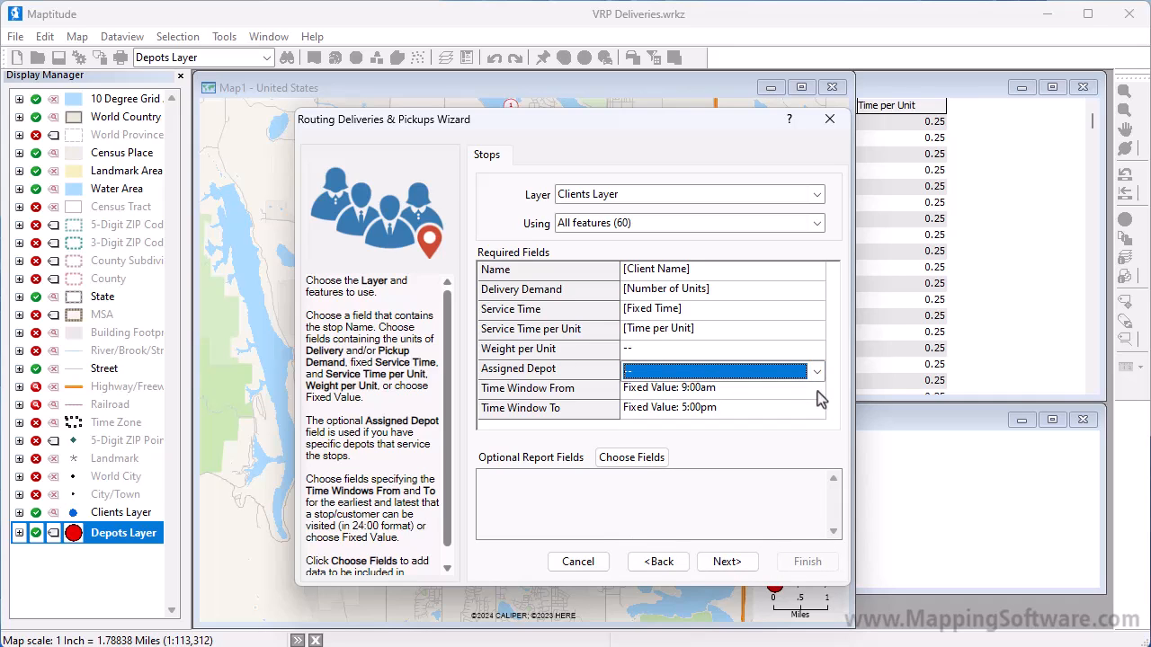
Set the stops' time window to run from the Open field to the Close field and continue to the depot settings.
left_click(816, 388)
left_click(817, 391)
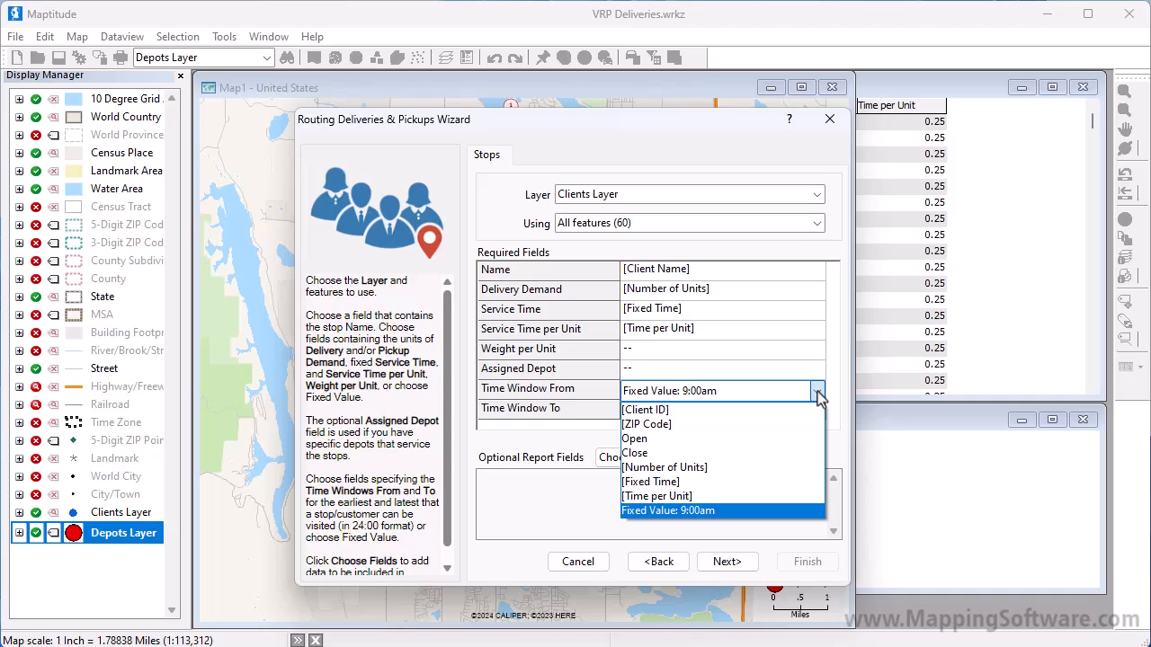
left_click(803, 438)
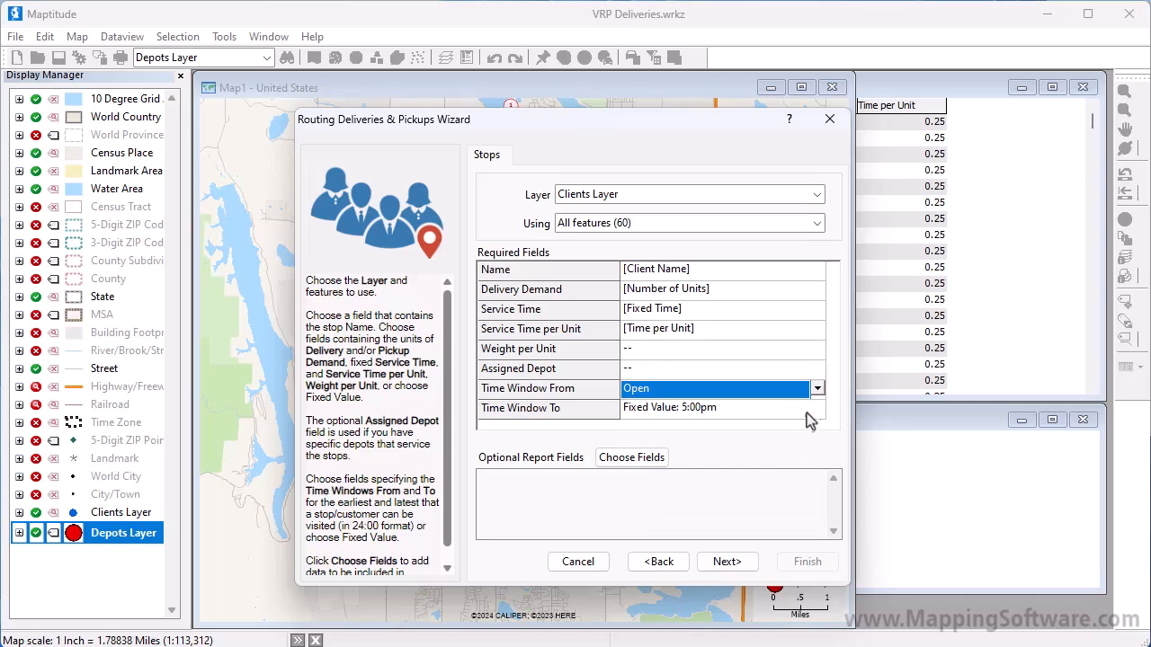
left_click(816, 410)
left_click(816, 411)
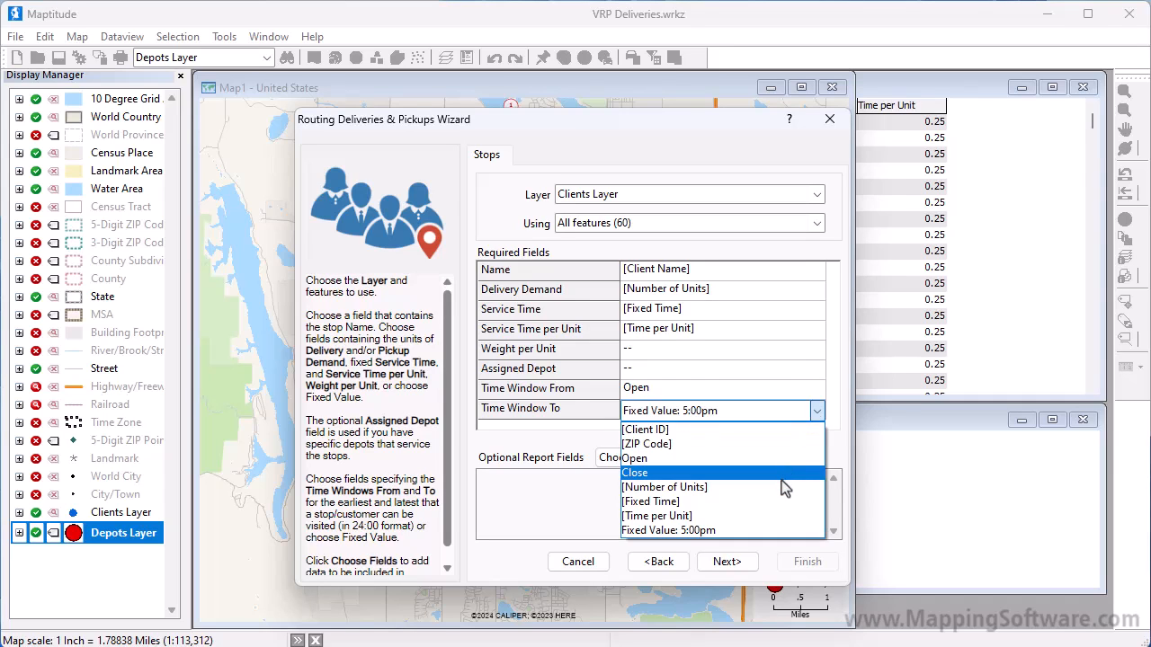
left_click(719, 473)
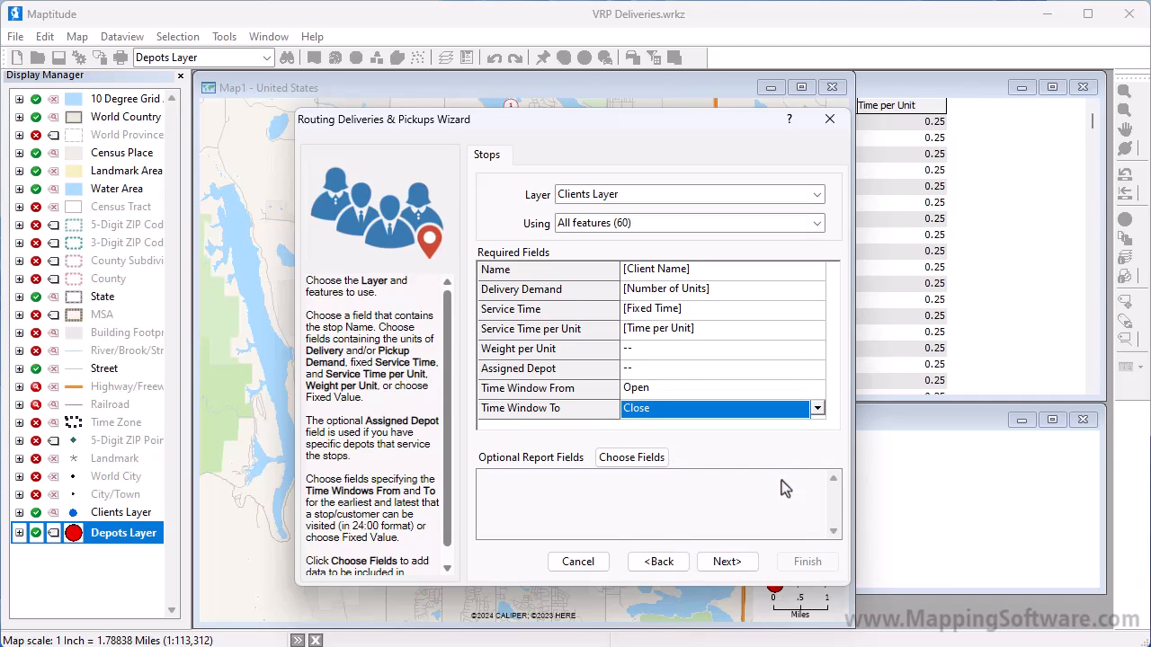
left_click(728, 562)
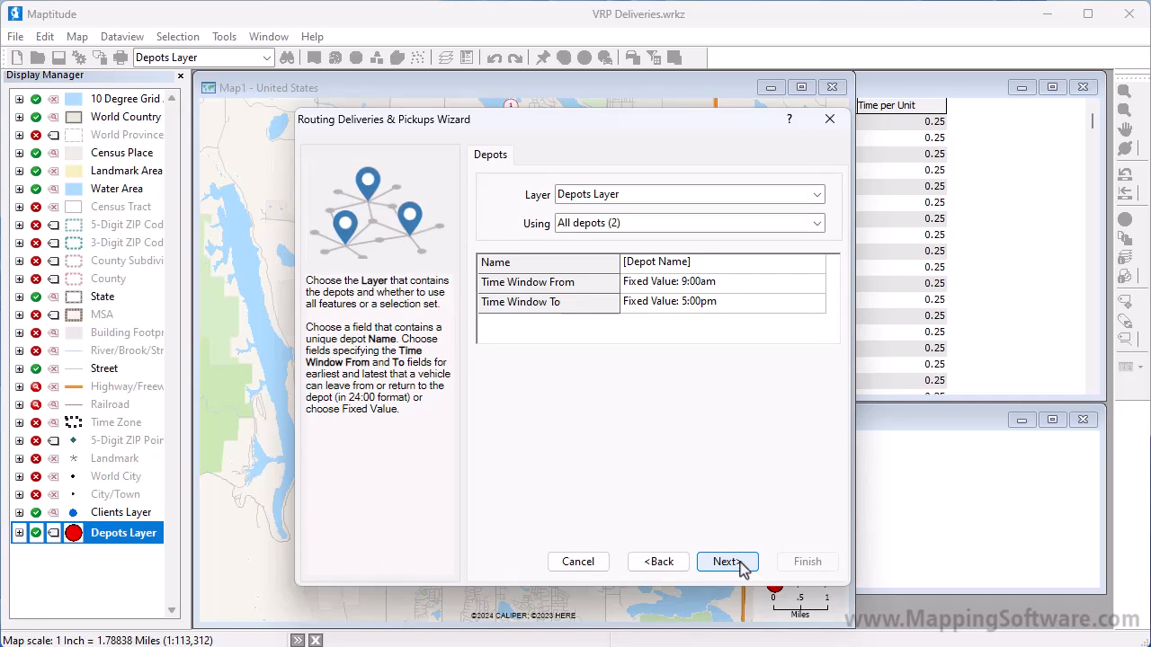
Set the depots' time window to run from Depot Open to Depot Close and continue to the vehicle table.
left_click(817, 283)
left_click(817, 284)
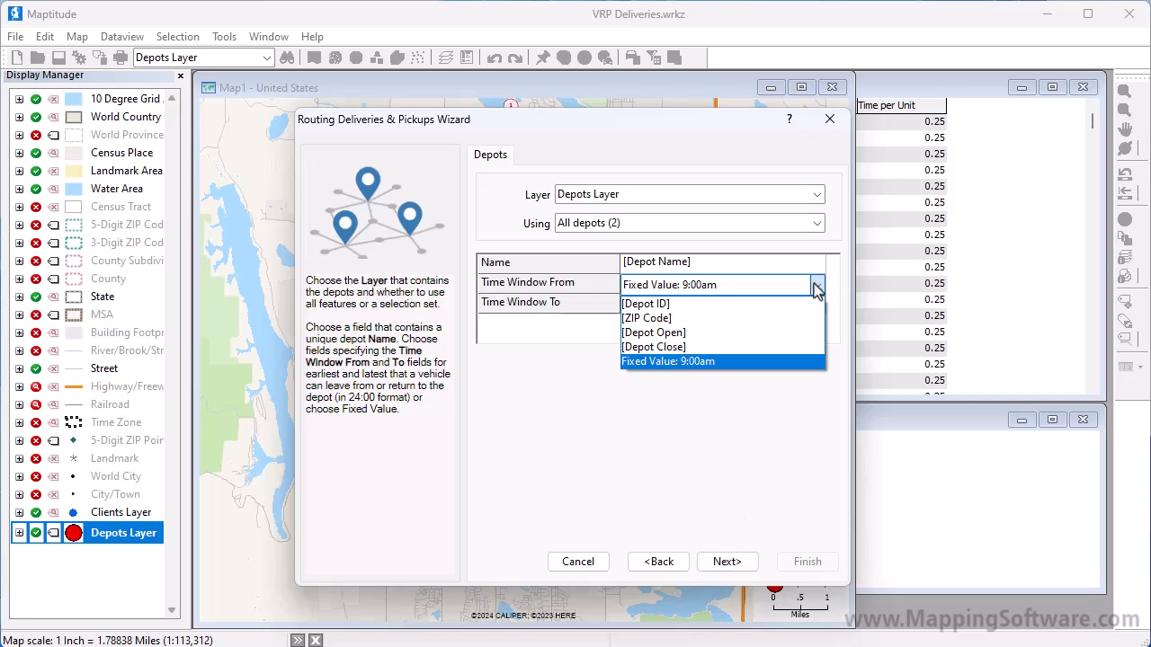
left_click(814, 333)
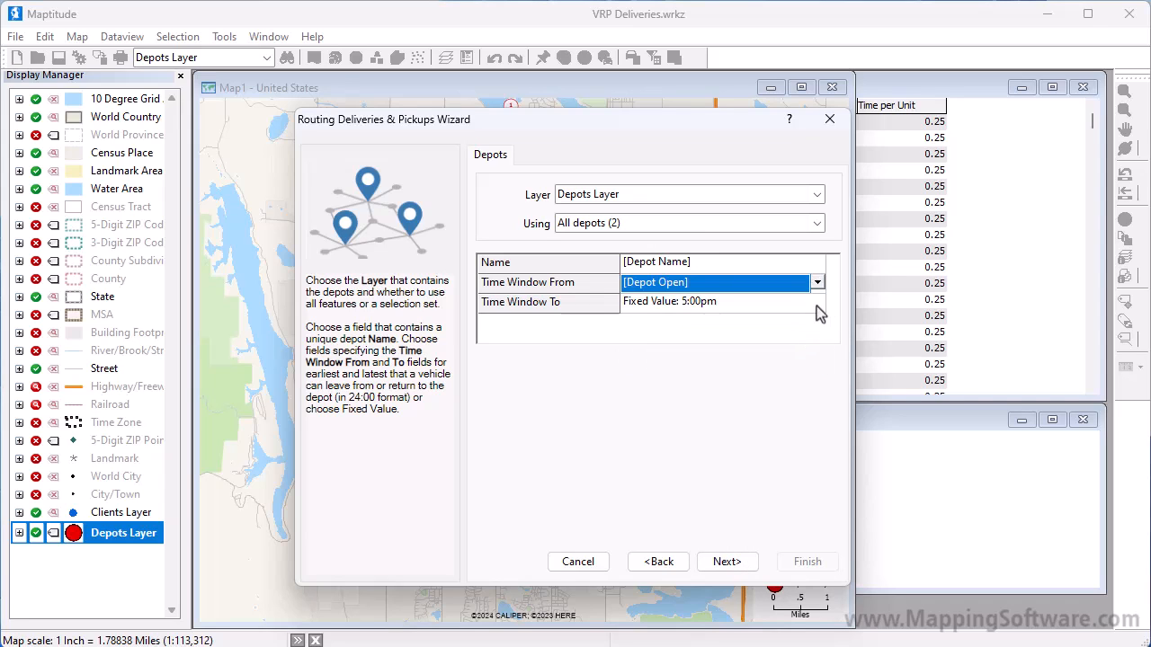
left_click(816, 305)
left_click(816, 304)
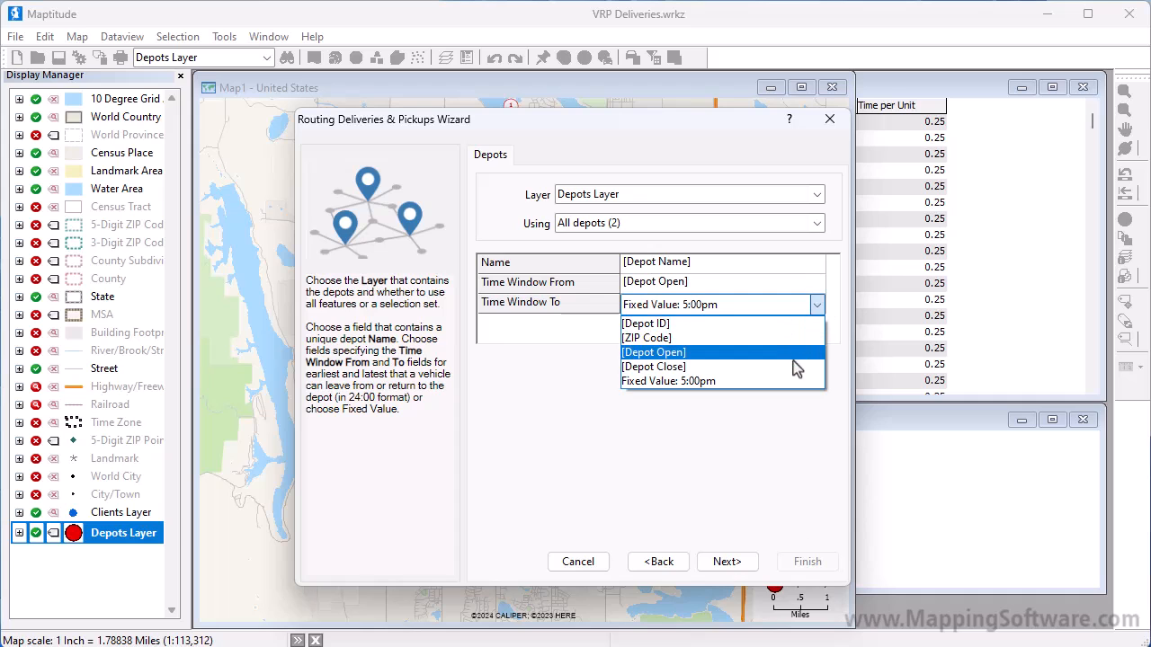
left_click(797, 367)
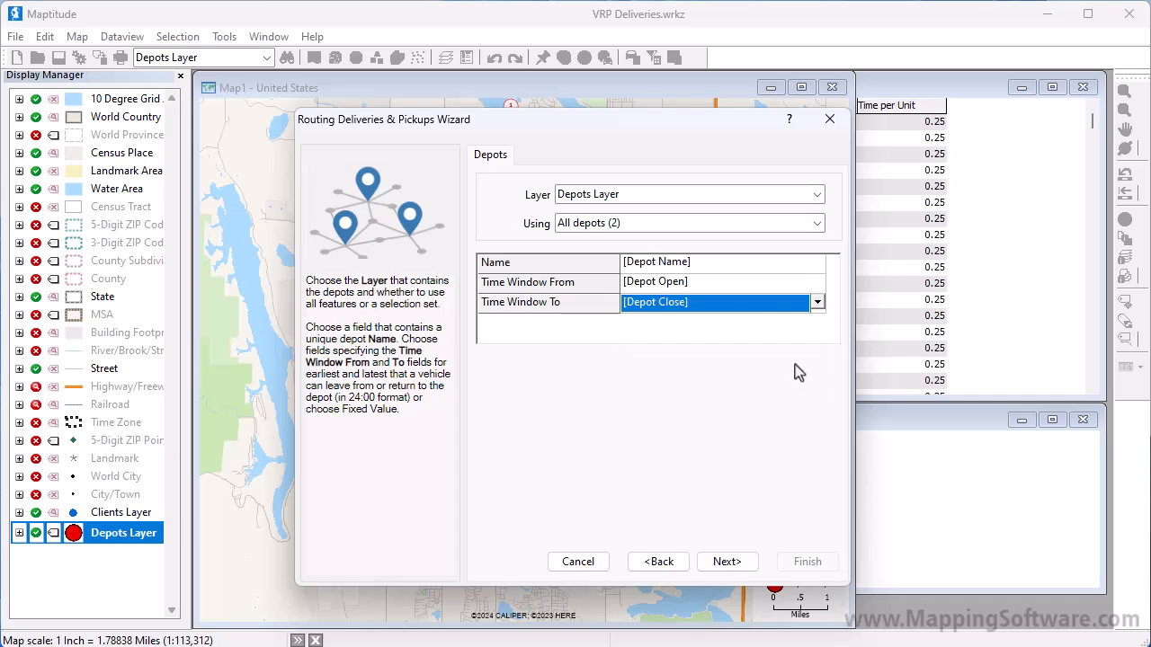
left_click(732, 561)
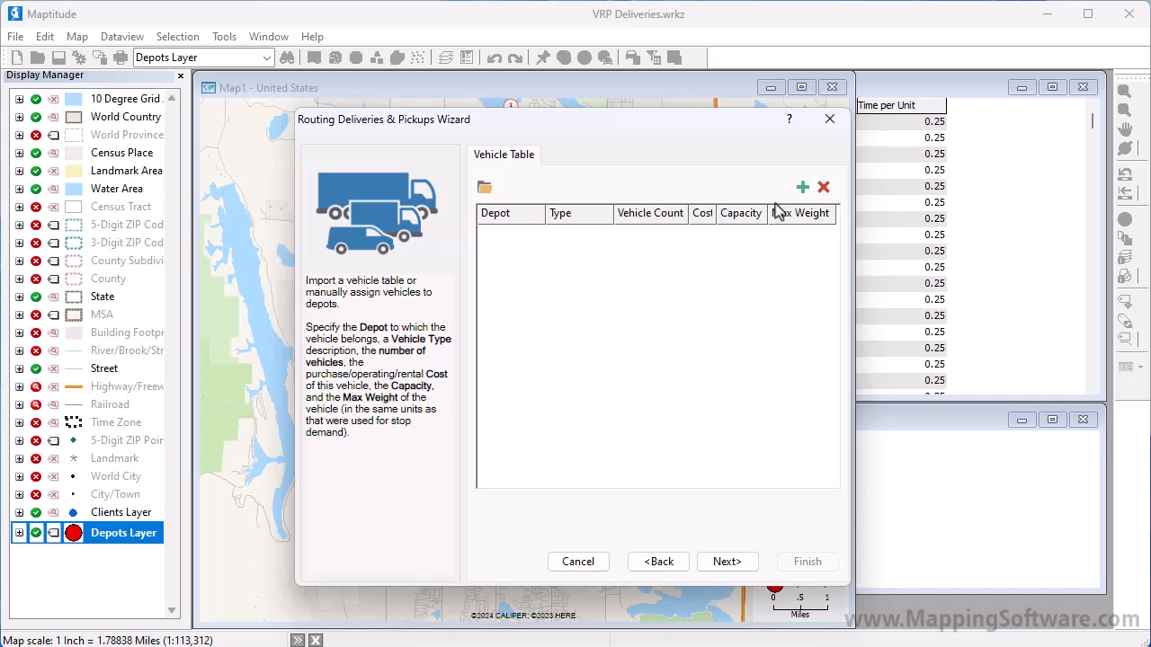
Add two vehicle records, each with a vehicle count of 2, a cost of 100 and a capacity of 250.
left_click(801, 189)
left_click(801, 189)
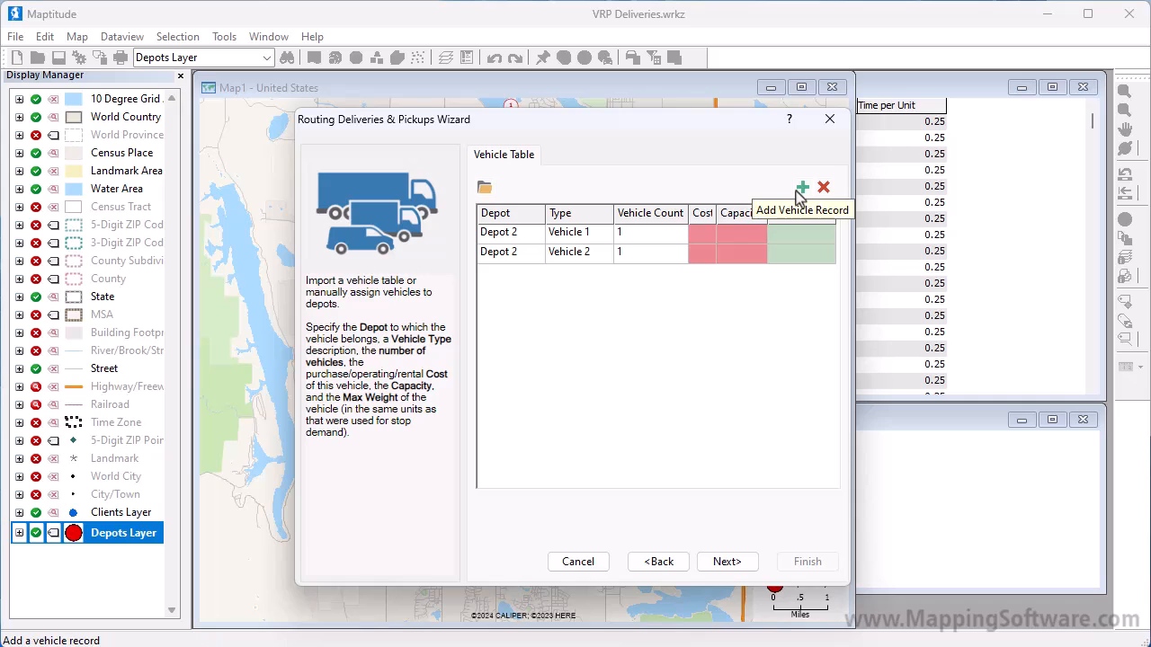
left_click_drag(659, 234, 665, 266)
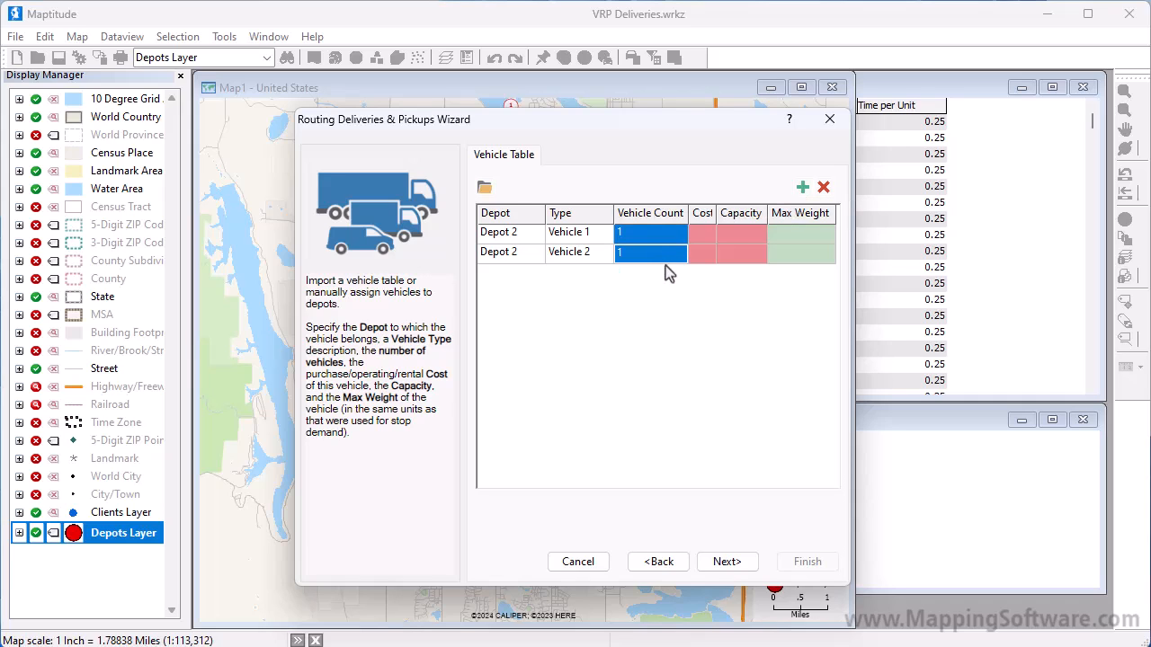
type("2")
left_click_drag(700, 232, 709, 262)
type("100")
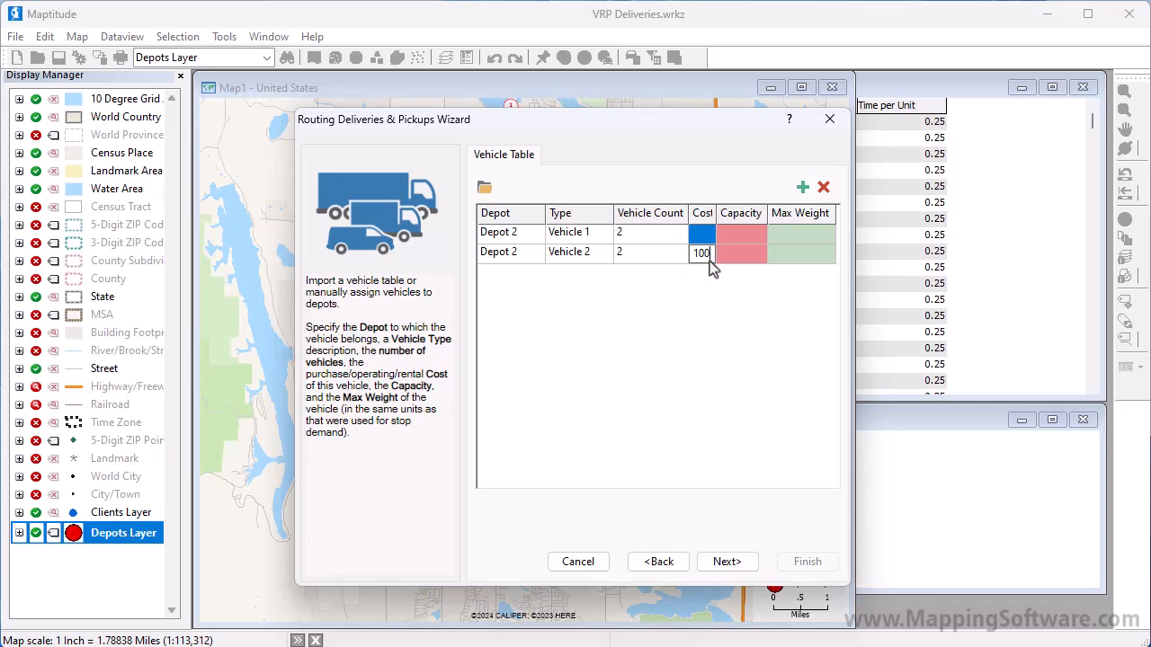
left_click_drag(740, 233, 753, 272)
type("250")
key("Return")
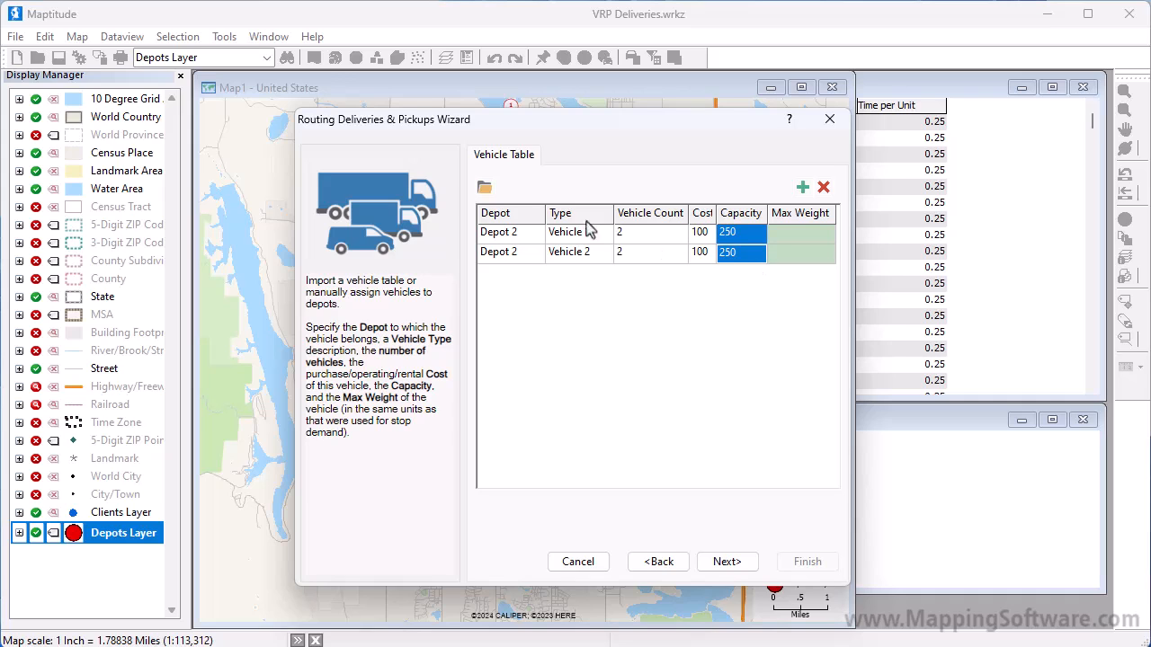
Assign the Vehicle 1 record to Depot 1.
left_click(536, 237)
left_click(536, 236)
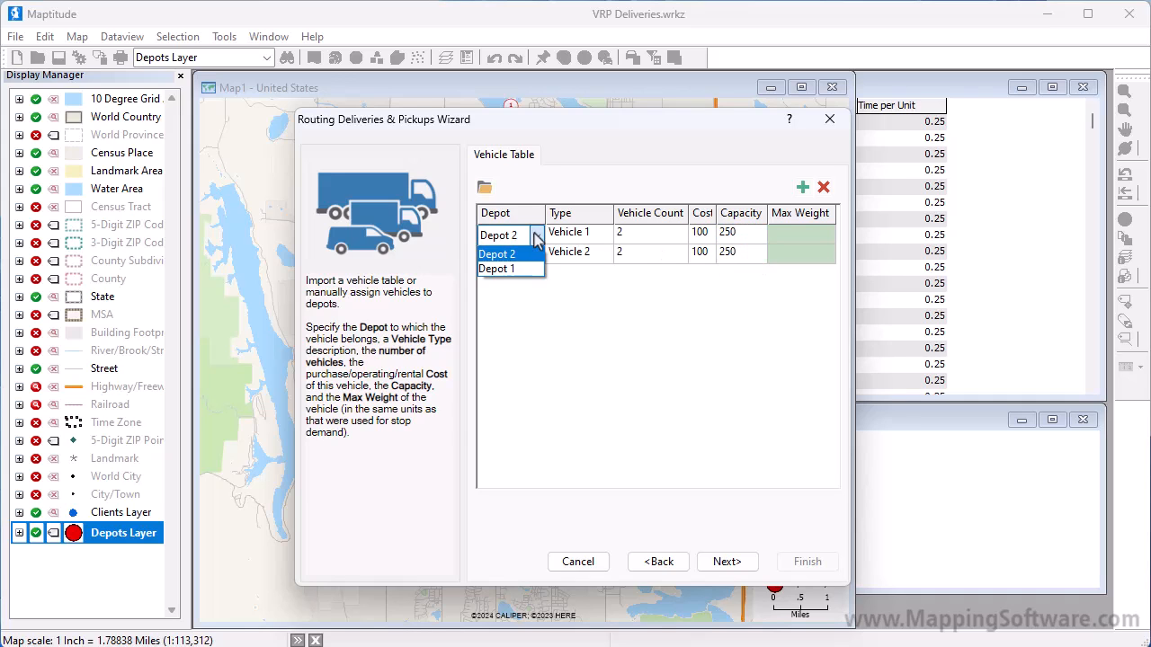
left_click(517, 269)
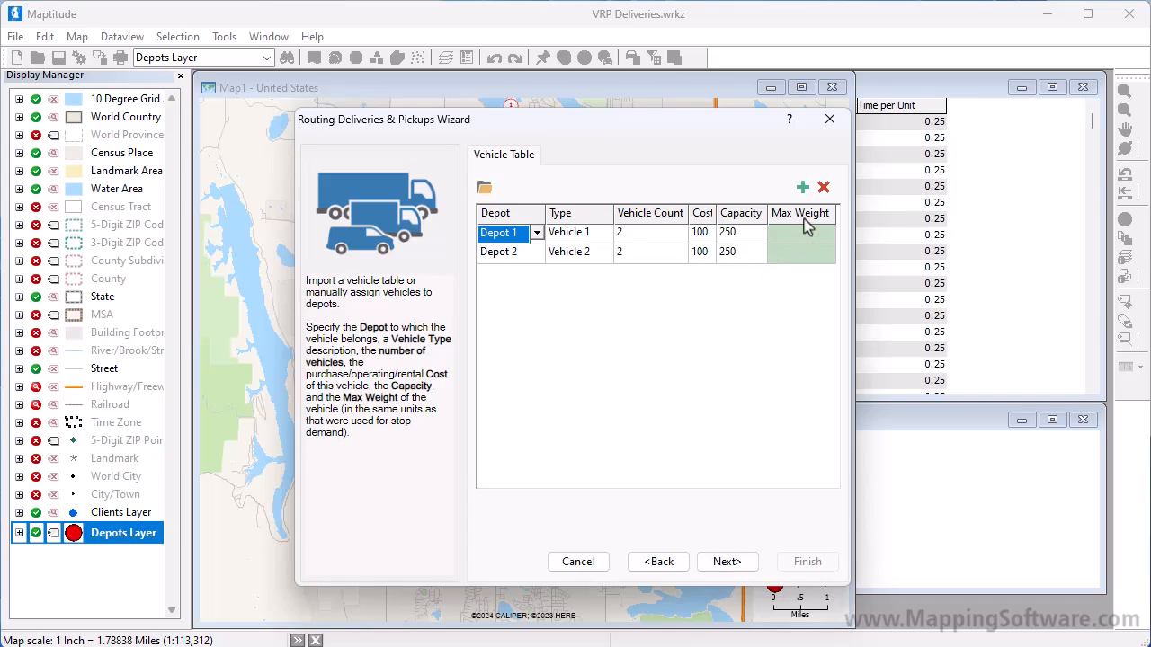
Accept the preset driving schedule, costs and route options, and finish the wizard to create the vehicle routes.
left_click(733, 561)
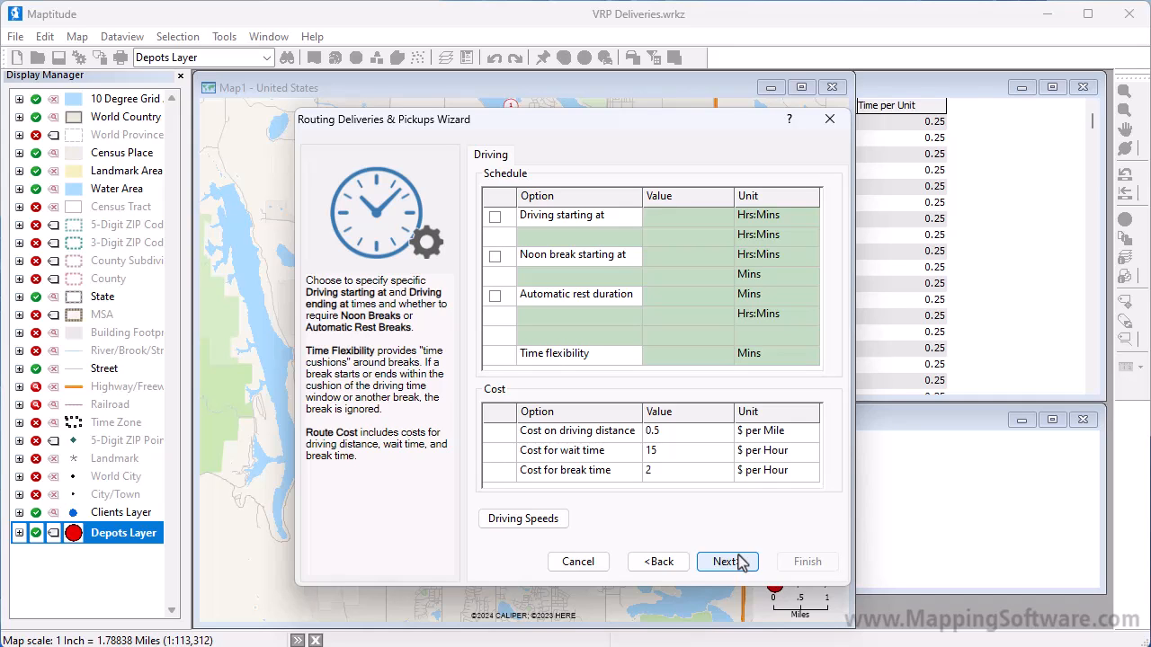
left_click(739, 564)
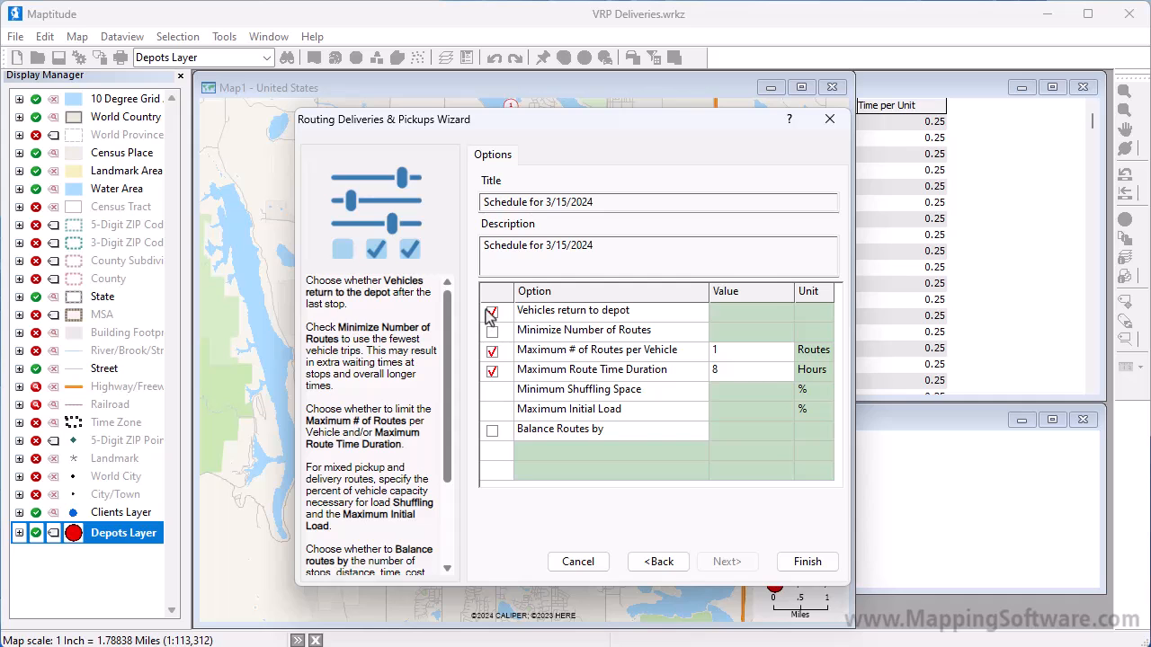
left_click(784, 562)
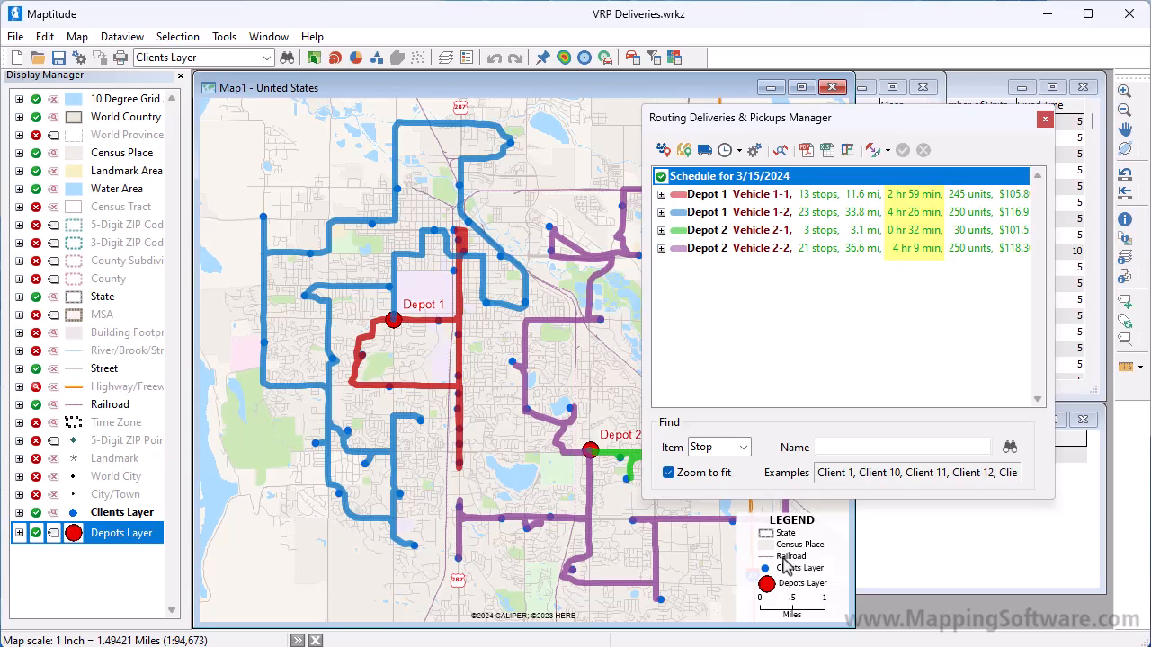
Enable route balancing by Time in the routing settings and let balanced routes differ by 0.5 hours.
left_click(754, 150)
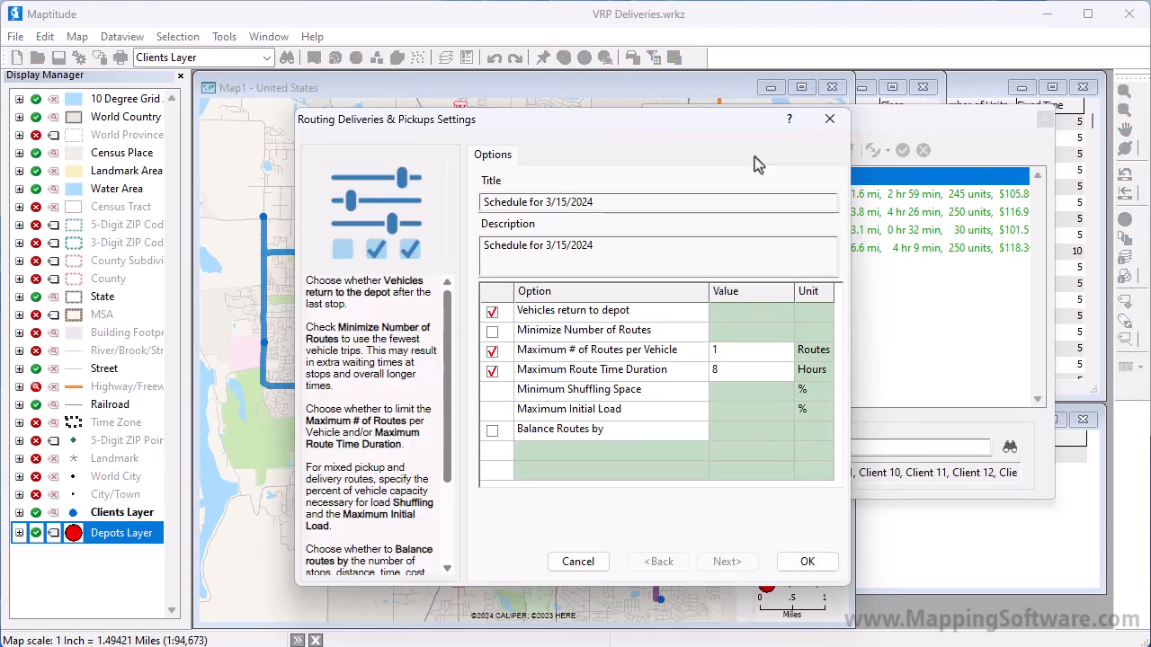
left_click(492, 431)
left_click(779, 435)
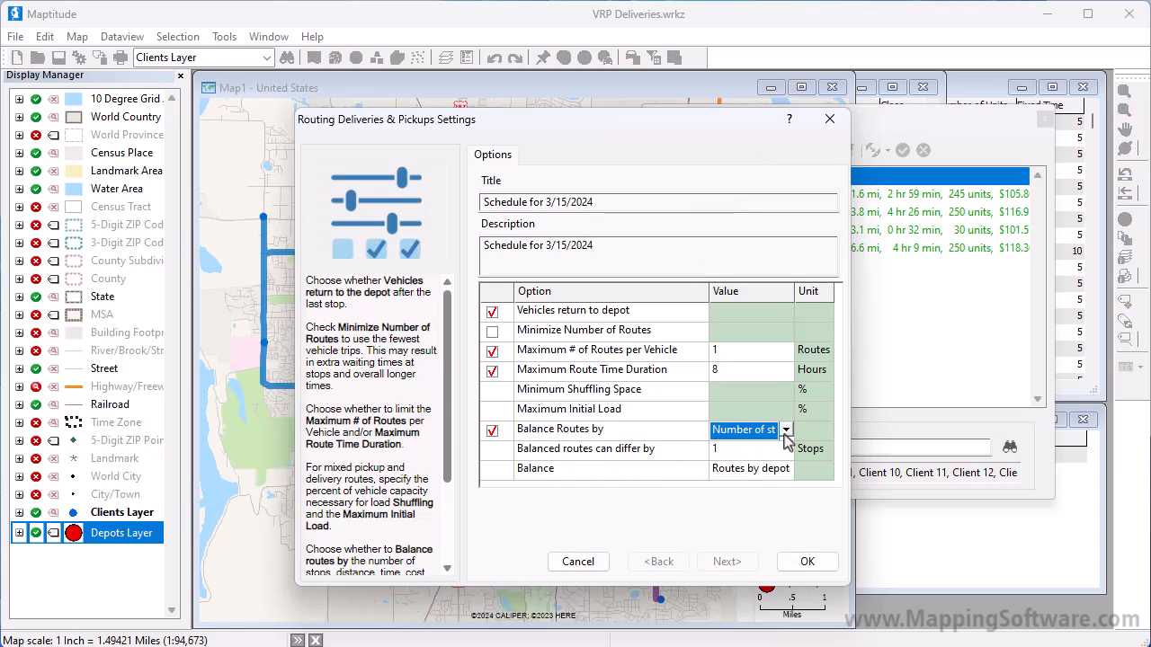
left_click(785, 433)
left_click(779, 452)
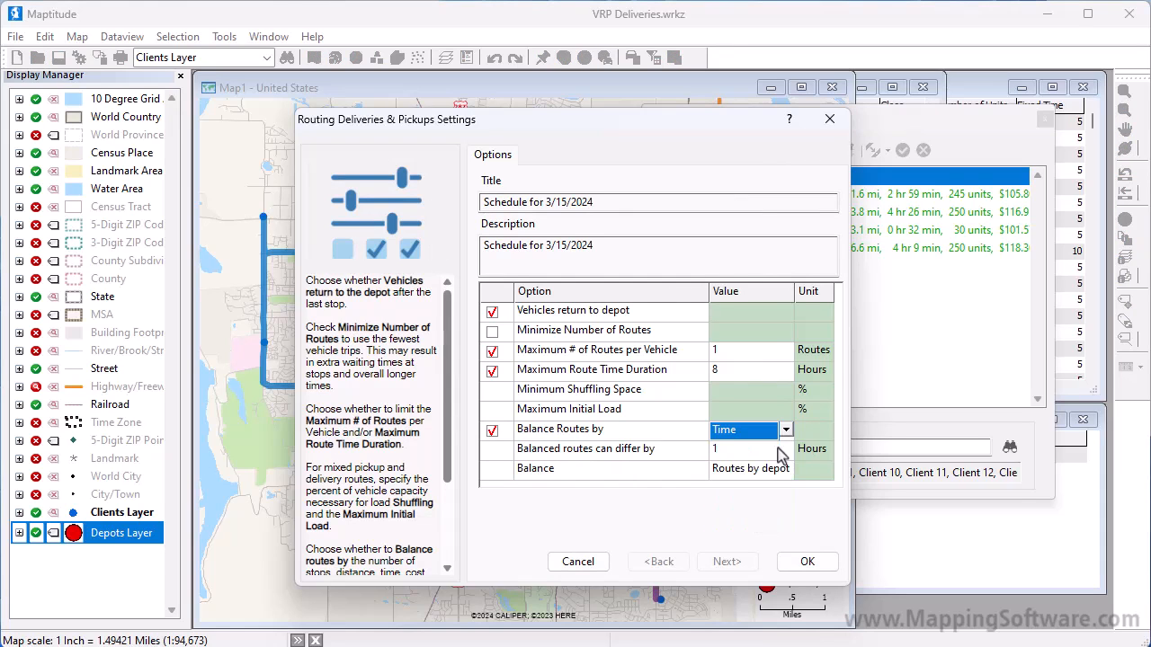
left_click(779, 451)
type("0.5")
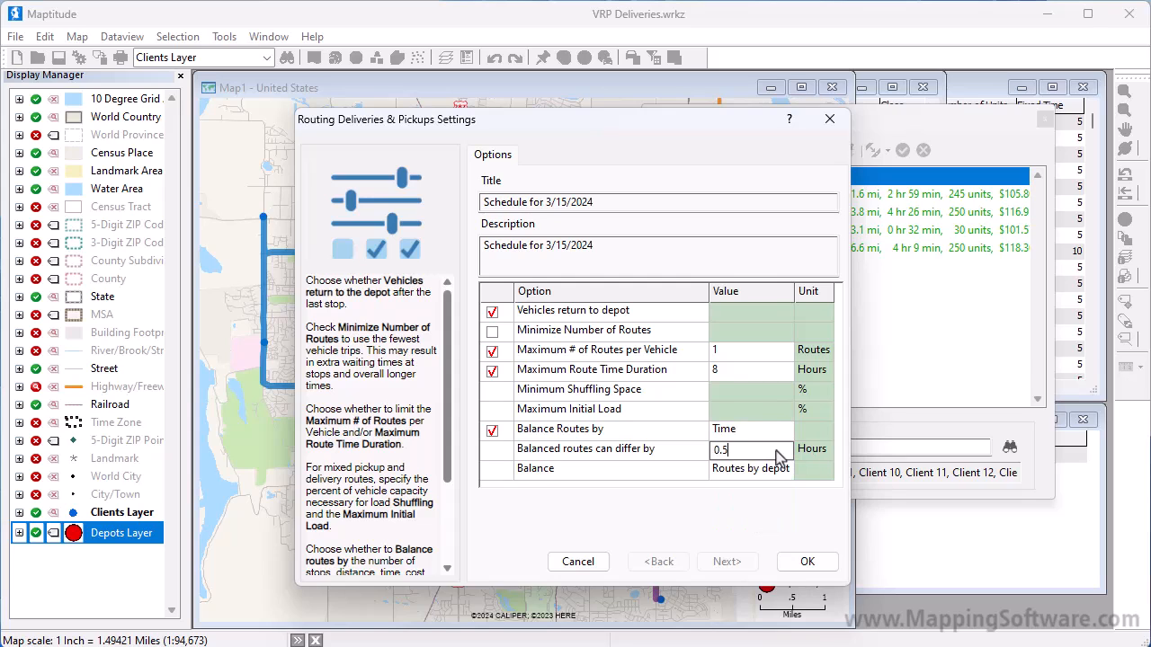
key("Return")
Set the balancing to apply to every route, accept the settings and recalculate the vehicle routes.
left_click(783, 477)
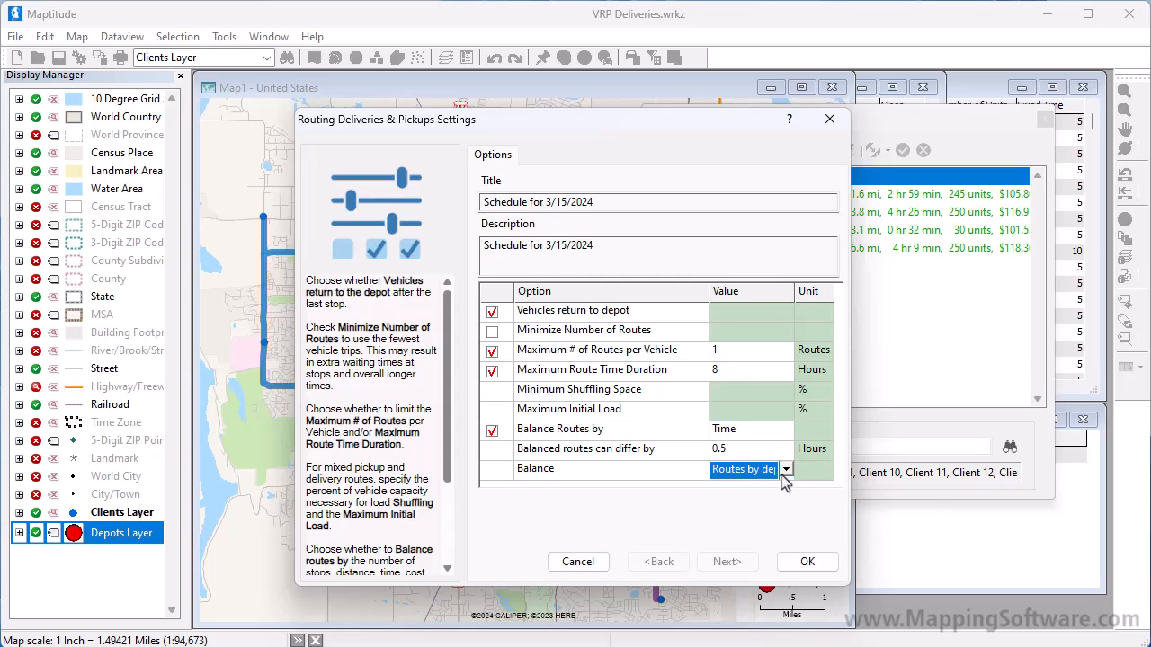
left_click(783, 477)
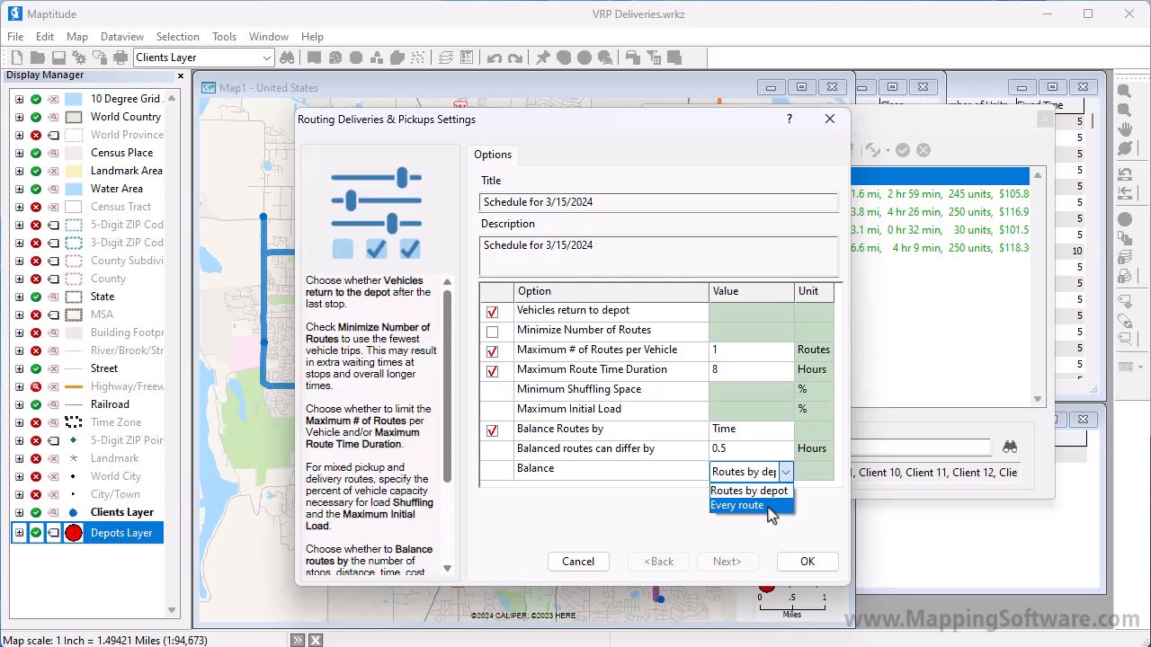
left_click(770, 506)
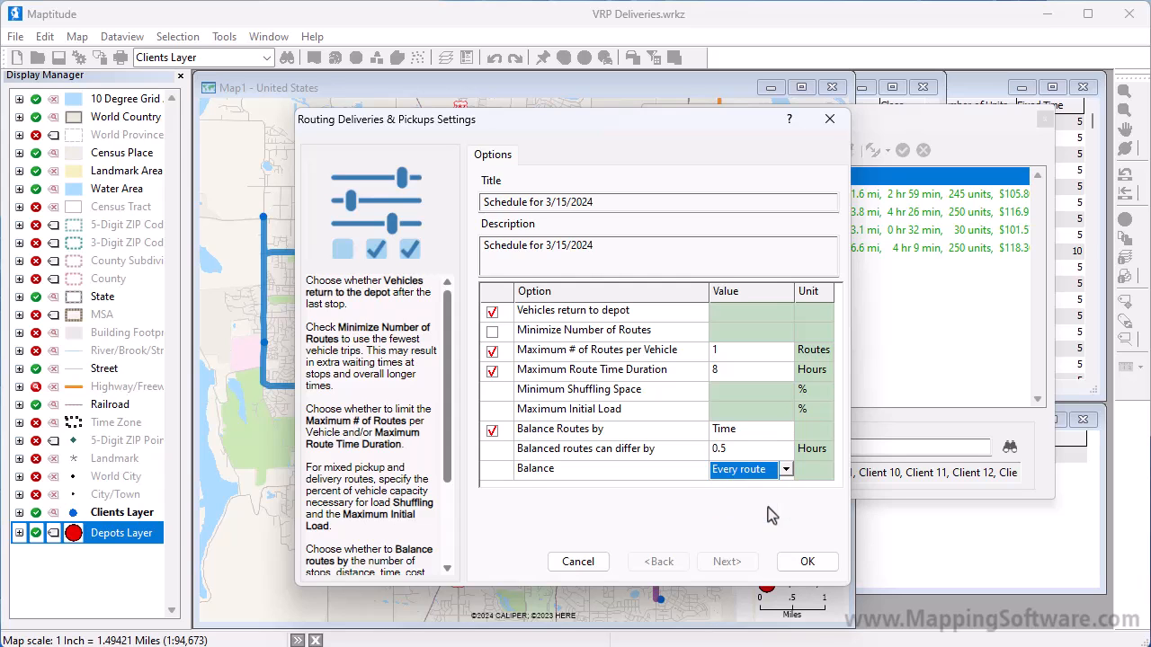
left_click(810, 564)
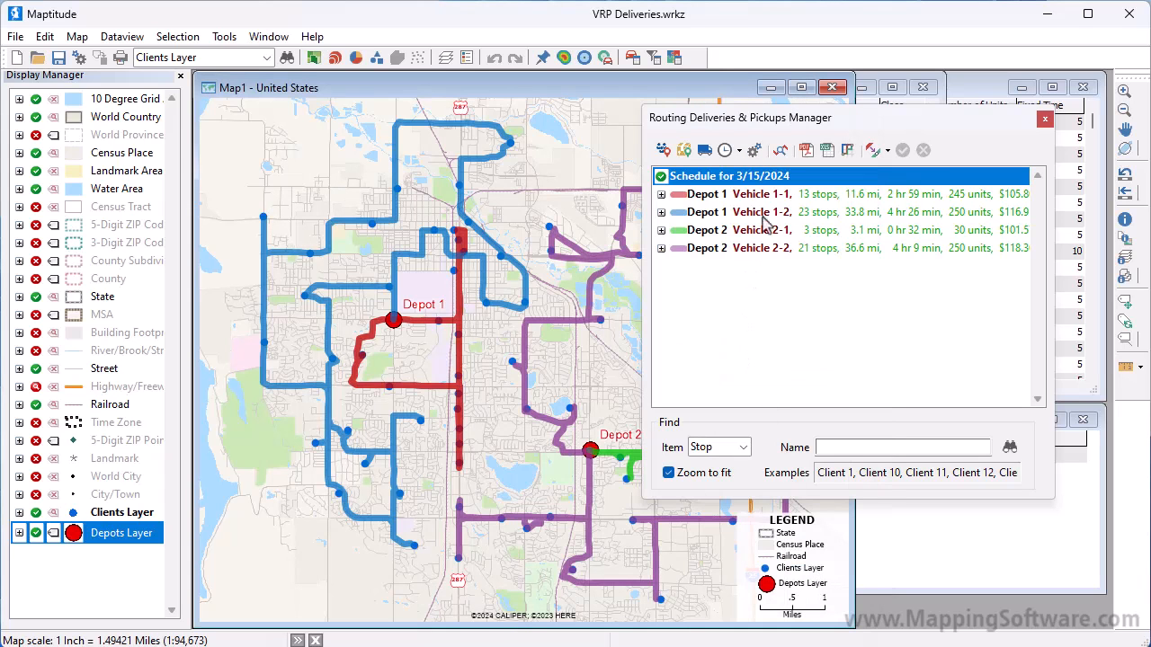
left_click(779, 150)
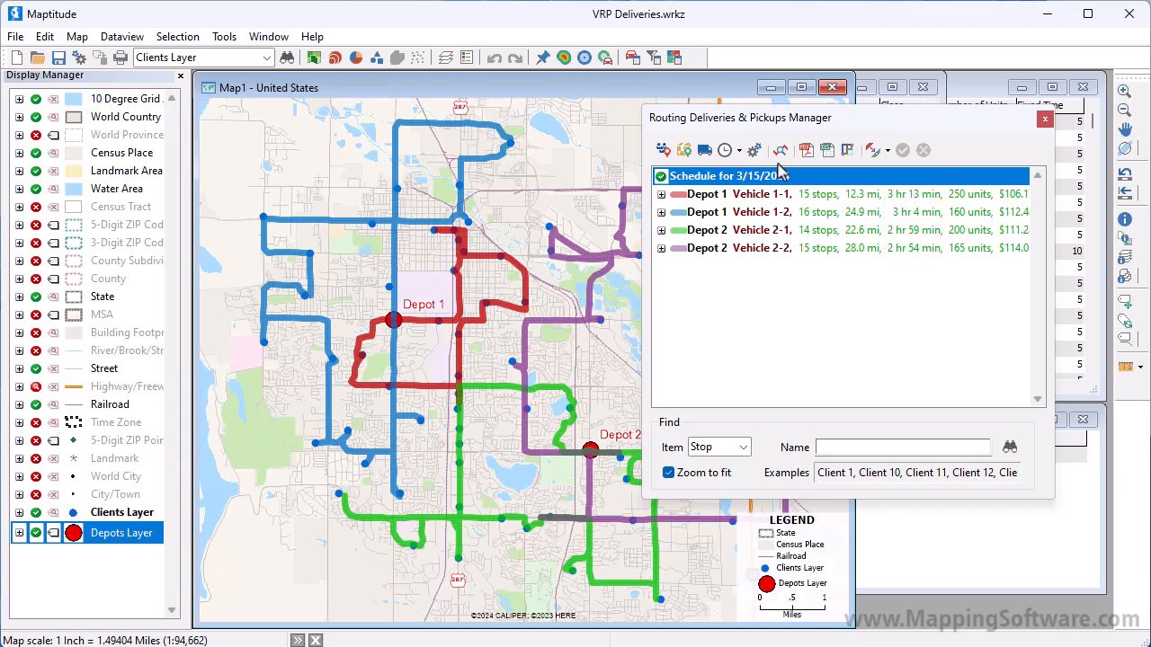
Examine the stop list and map display of the Depot 1 Vehicle 1-1 route, and return the map to displaying all routes.
left_click(661, 200)
left_click(660, 196)
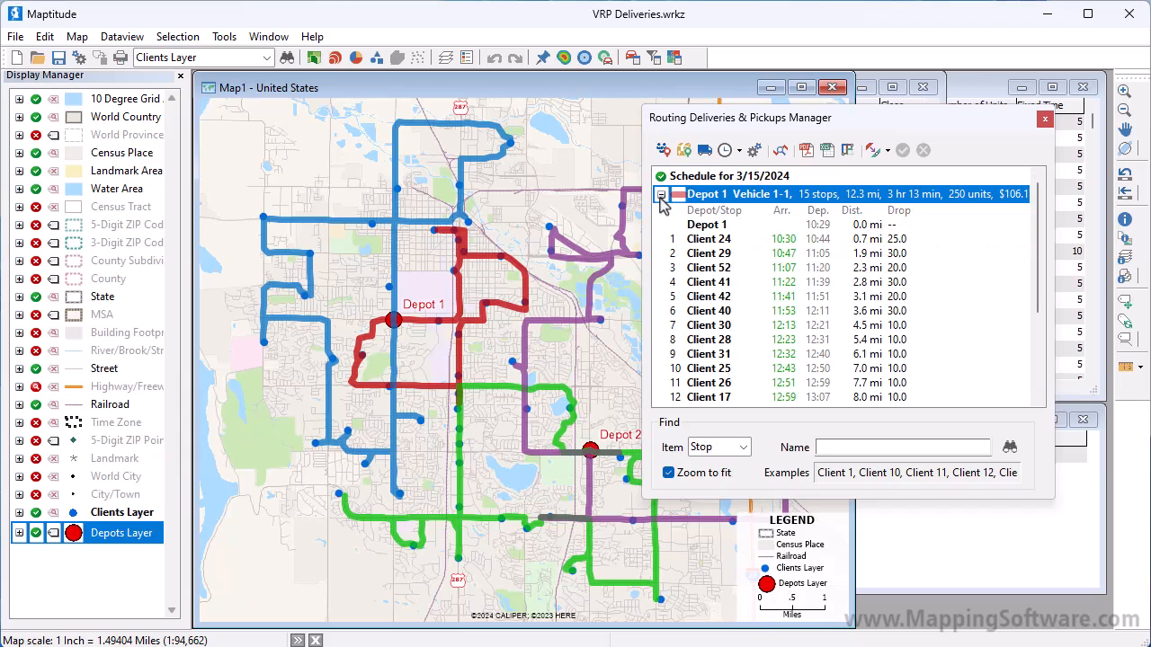
right_click(707, 205)
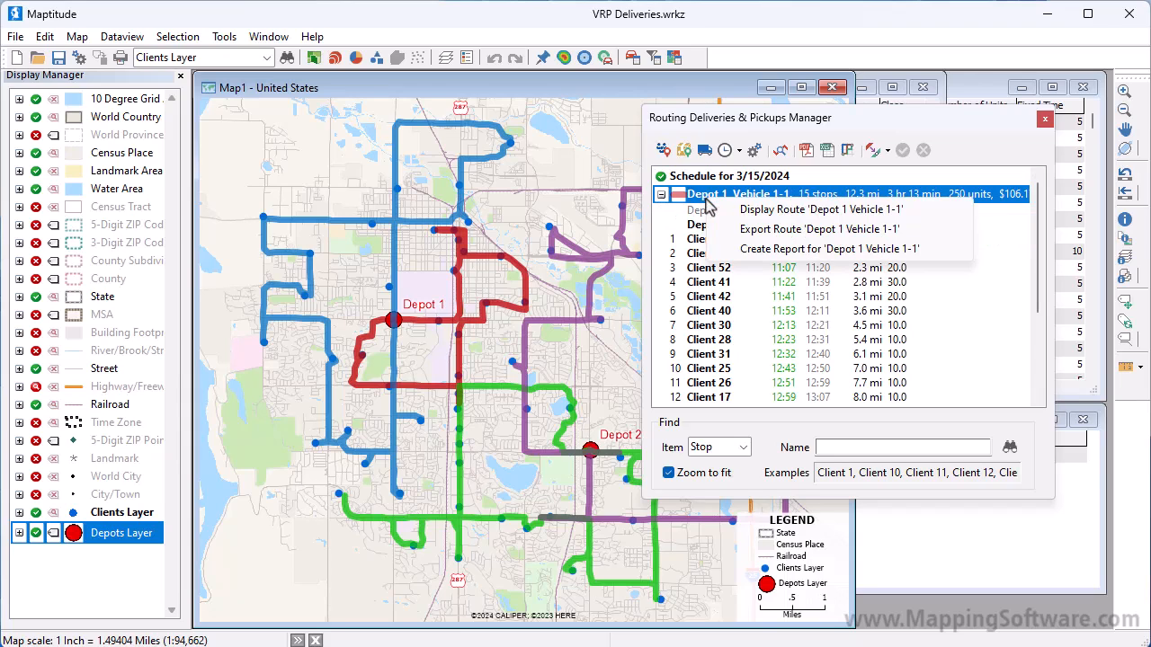
left_click(751, 209)
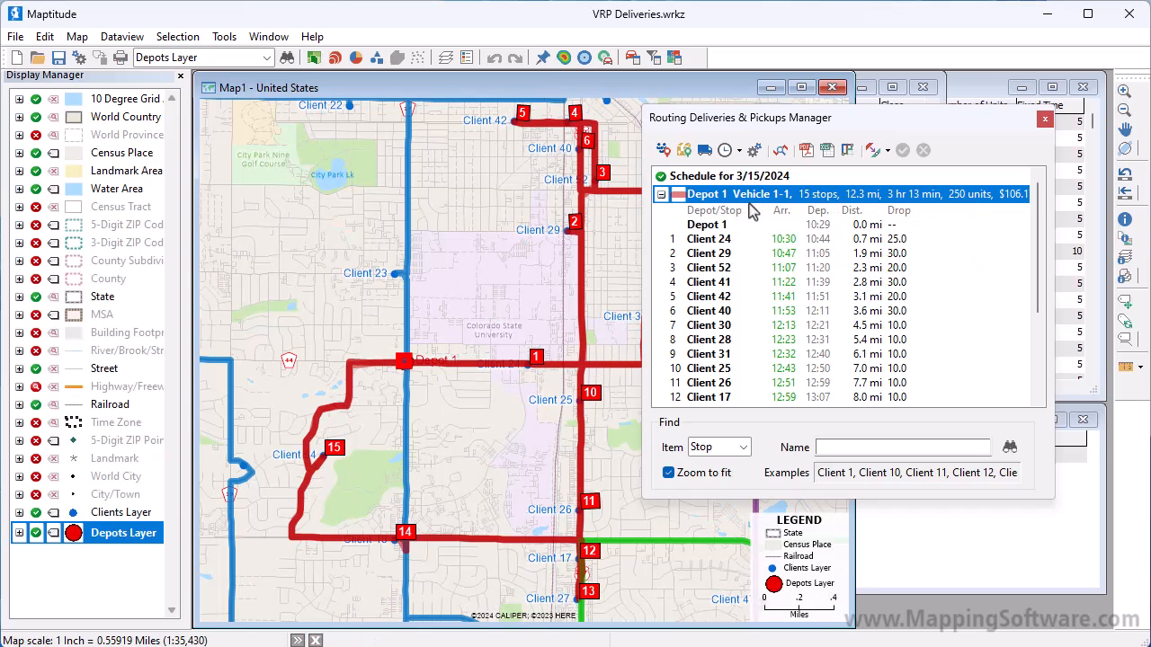
right_click(763, 178)
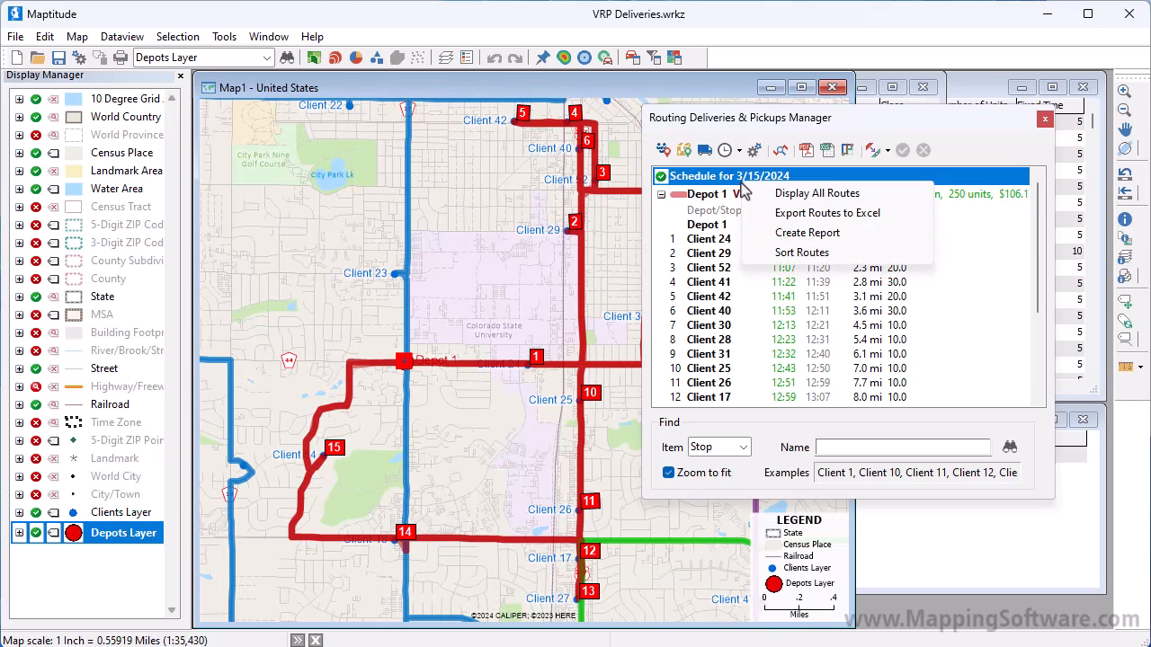
left_click(785, 197)
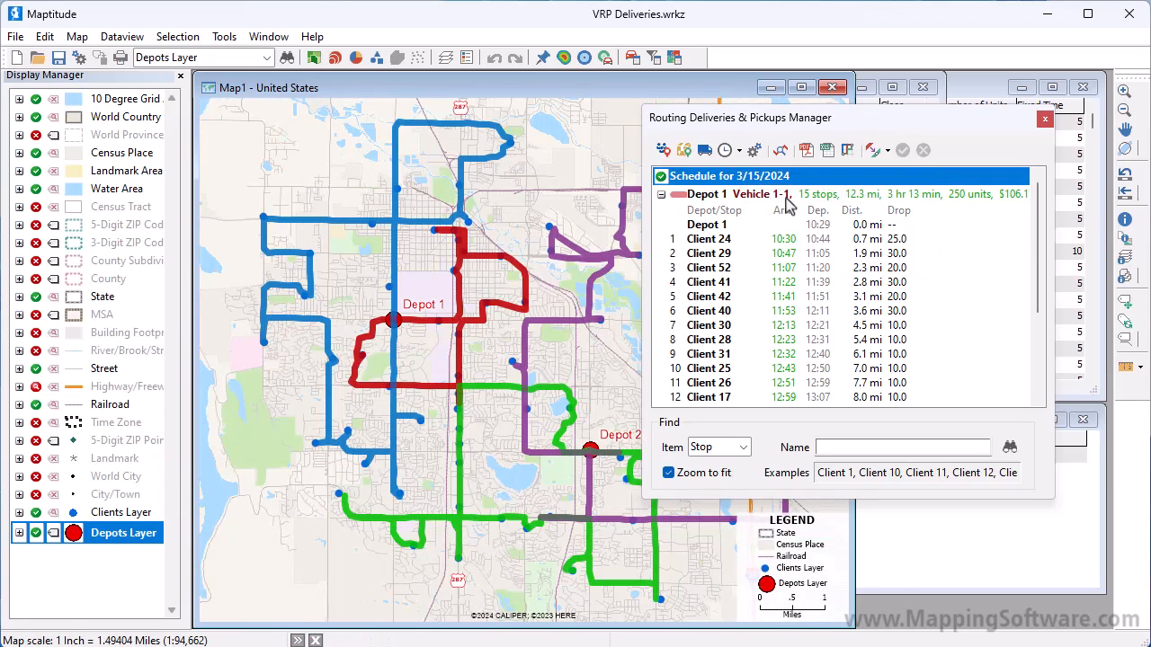